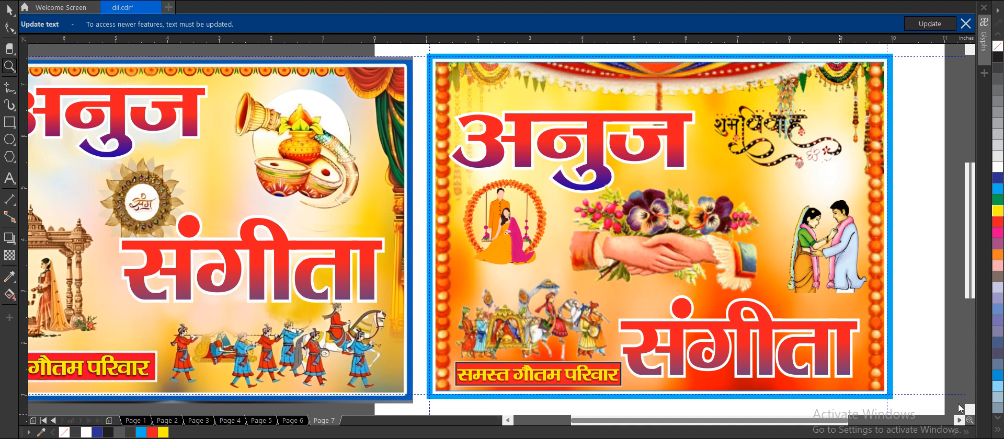
Examine the two wedding banner designs on Page 7, including in a full-screen preview.
scroll(960, 408, right, 3)
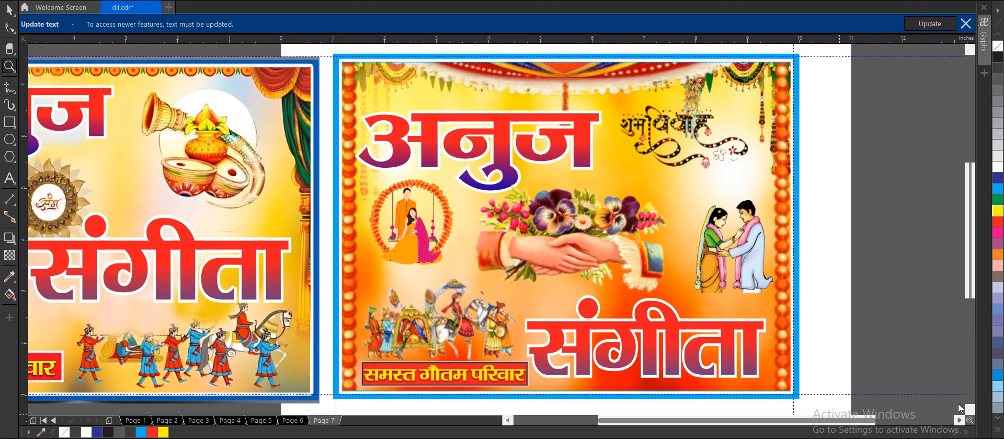
scroll(960, 408, right, 3)
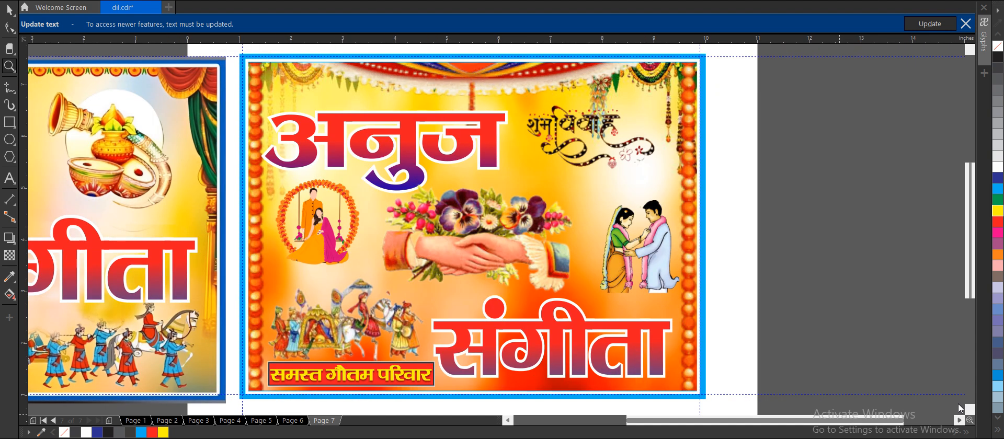
scroll(960, 408, right, 12)
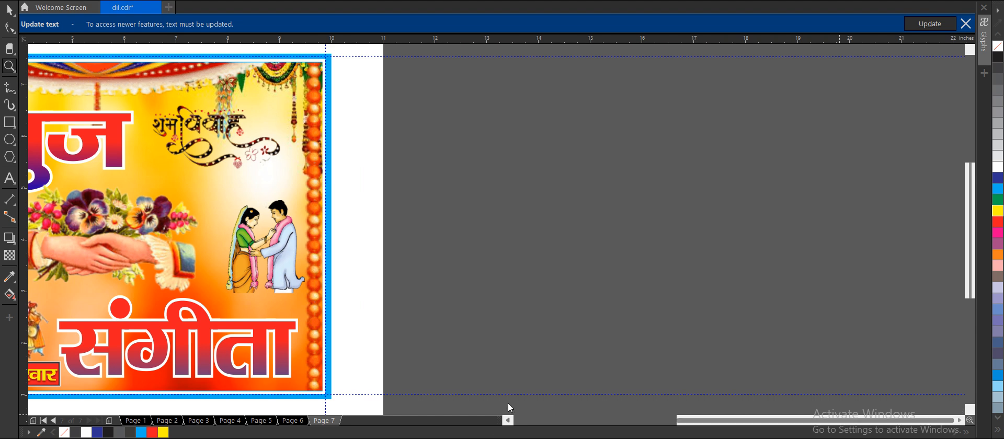
scroll(508, 401, left, 12)
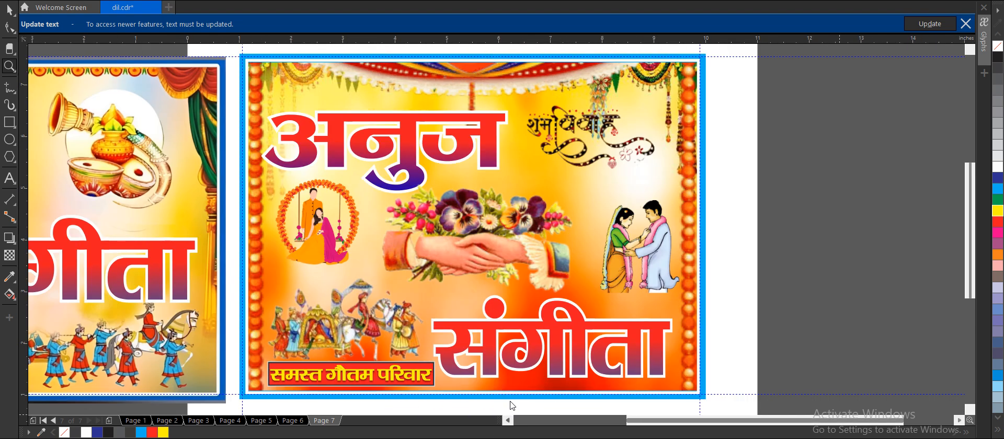
key(F4)
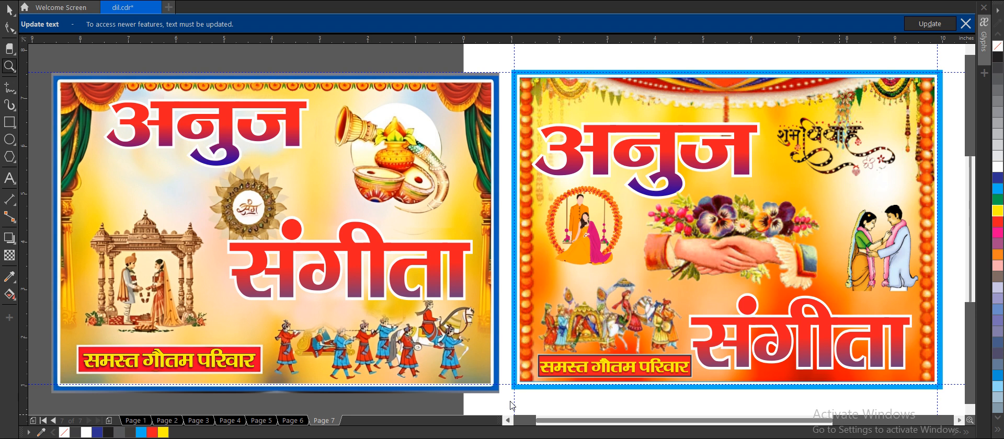
key(F9)
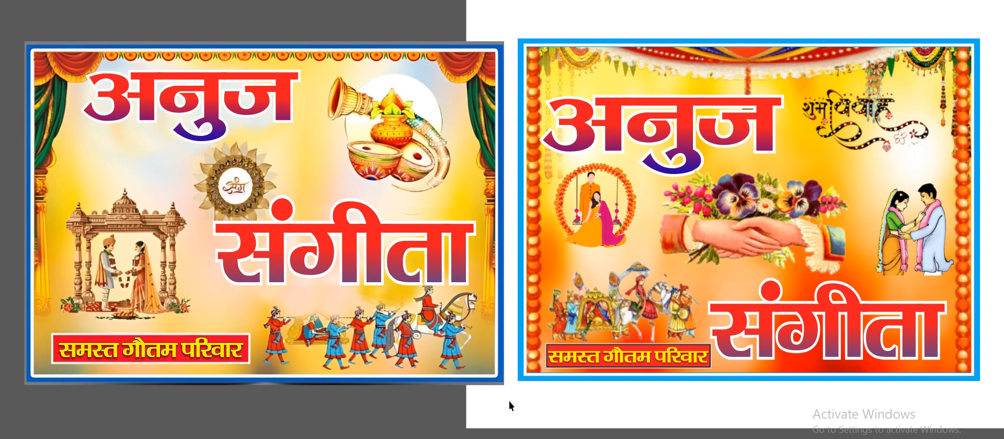
key(F9)
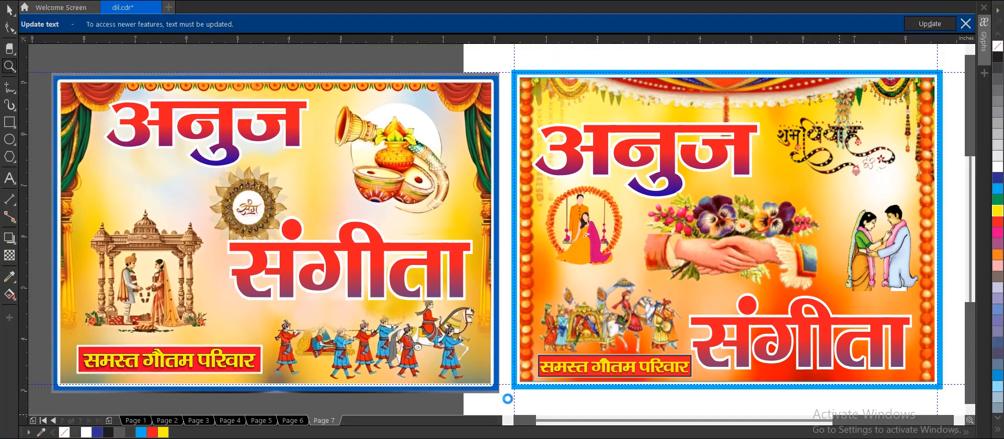
click(507, 419)
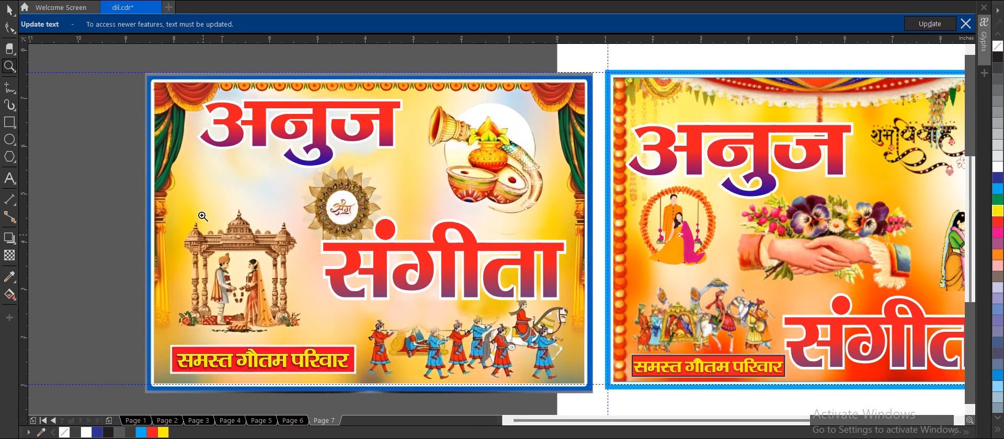
Copy the wedding banner with the light-blue border from Page 7 onto a new Page 8.
key(space)
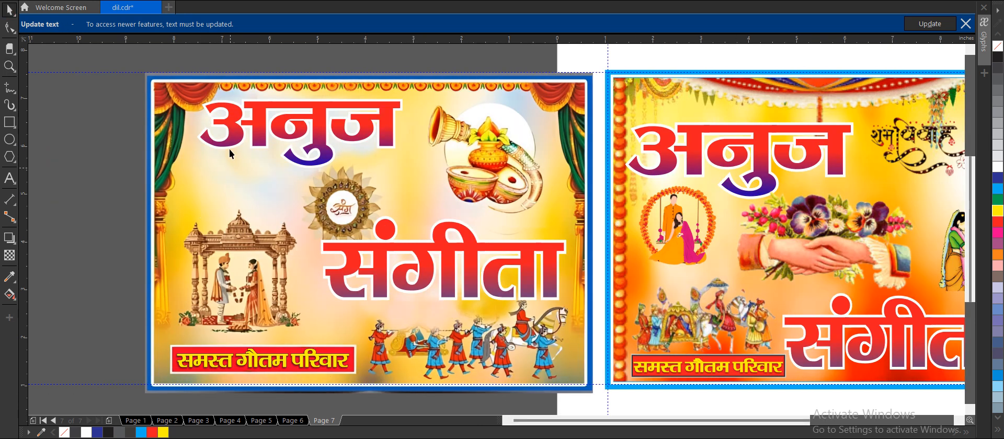
scroll(230, 152, down, 3)
drag(742, 90, 421, 348)
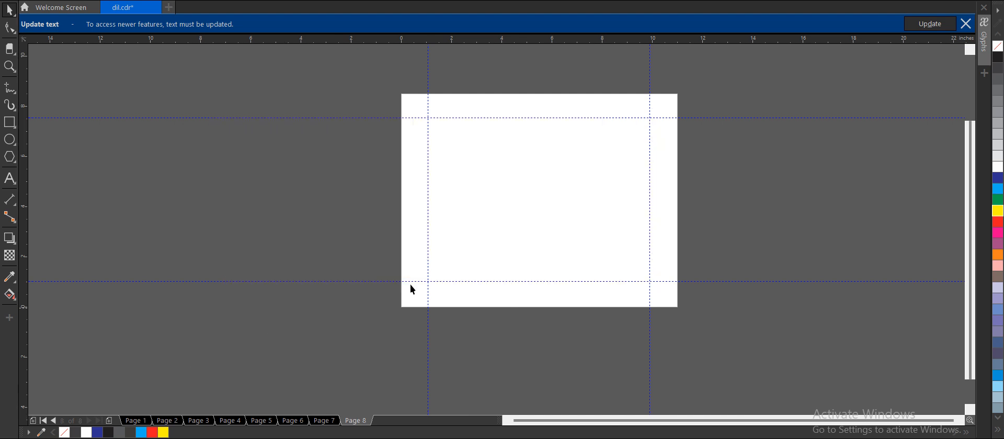
click(109, 420)
key(ctrl+v)
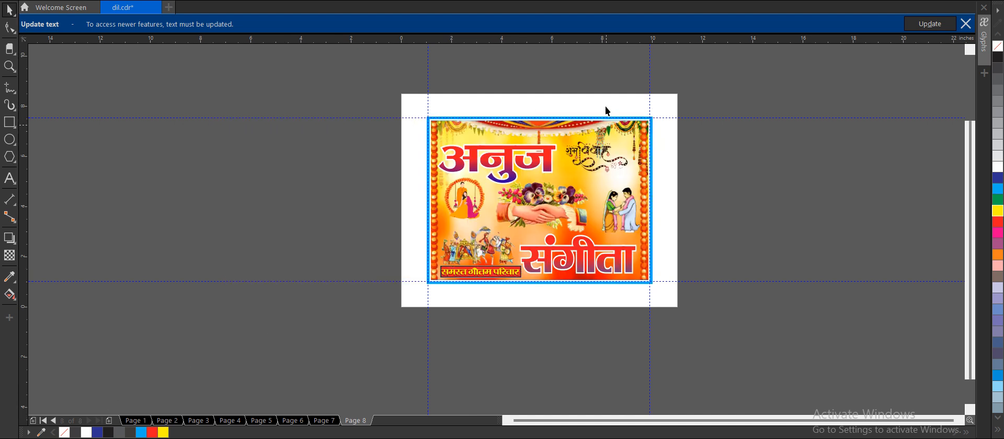
scroll(604, 107, up, 2)
scroll(388, 138, down, 2)
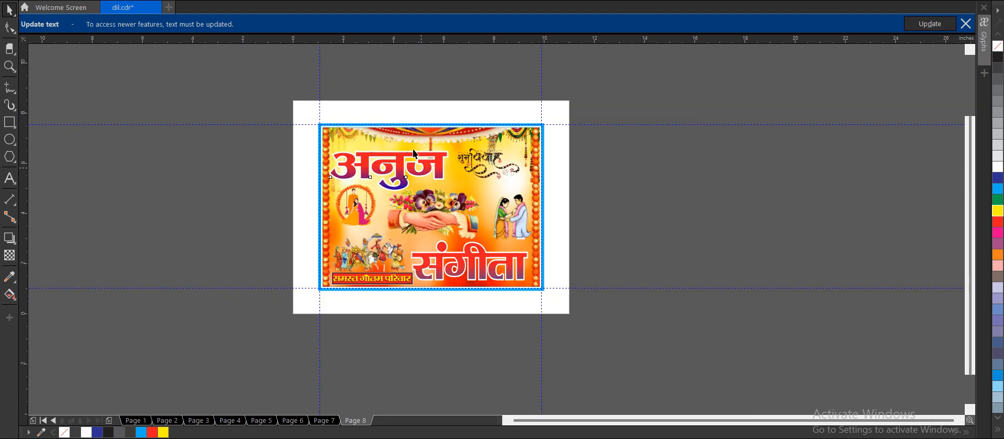
Move both name texts and the family caption off the banner, and ungroup the caption from its red bar.
drag(414, 153, 245, 168)
drag(446, 249, 234, 304)
click(400, 278)
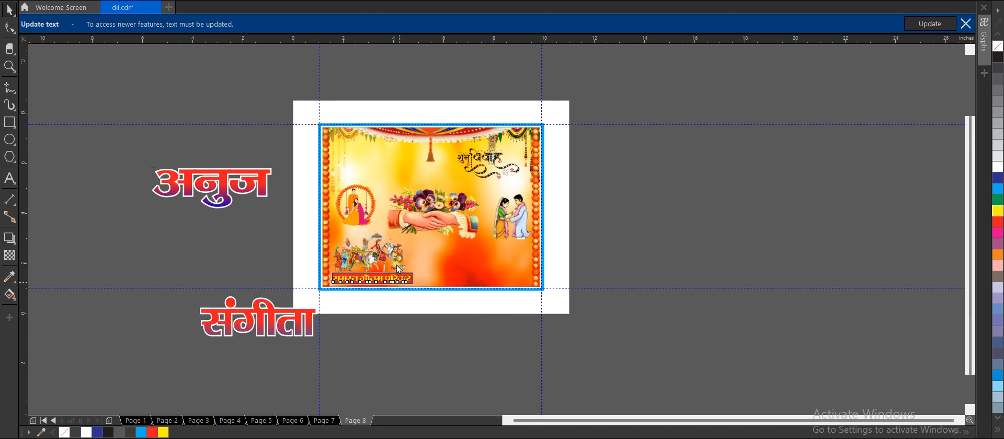
drag(397, 276, 244, 290)
key(ctrl+u)
click(237, 280)
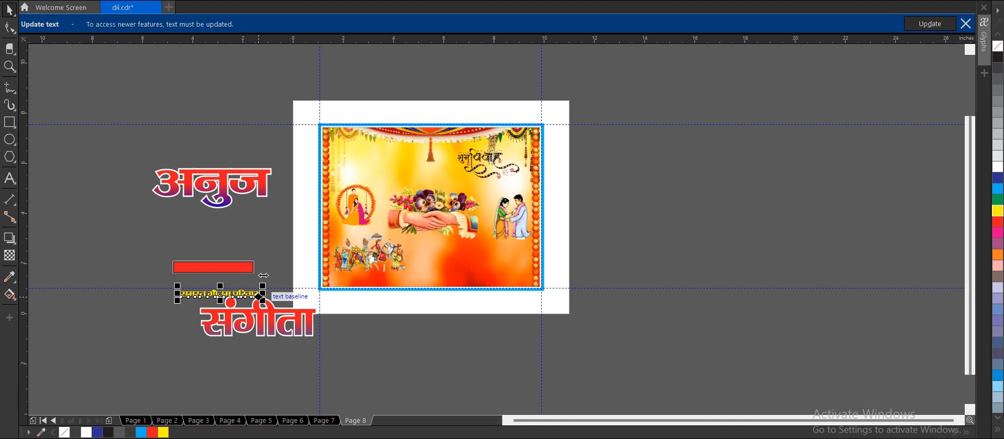
click(407, 314)
Move the handshake, procession, standing couple, Shubh Vivah calligraphy and swing couple clip art off the banner onto the pasteboard.
drag(406, 198, 434, 351)
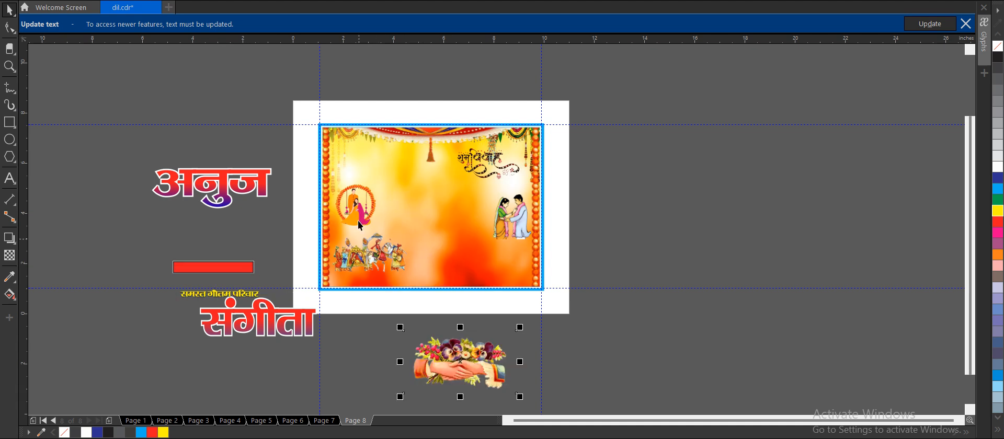
drag(369, 240, 659, 227)
drag(522, 197, 659, 87)
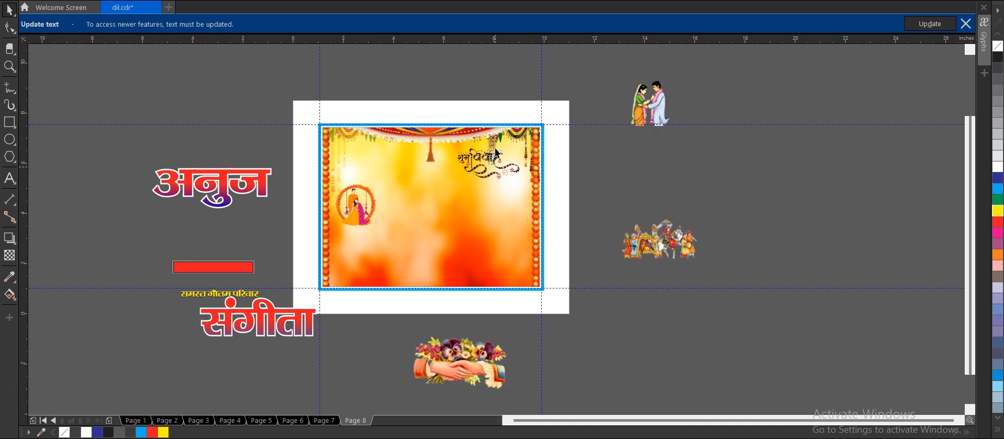
drag(497, 153, 695, 160)
key(Escape)
drag(365, 198, 674, 315)
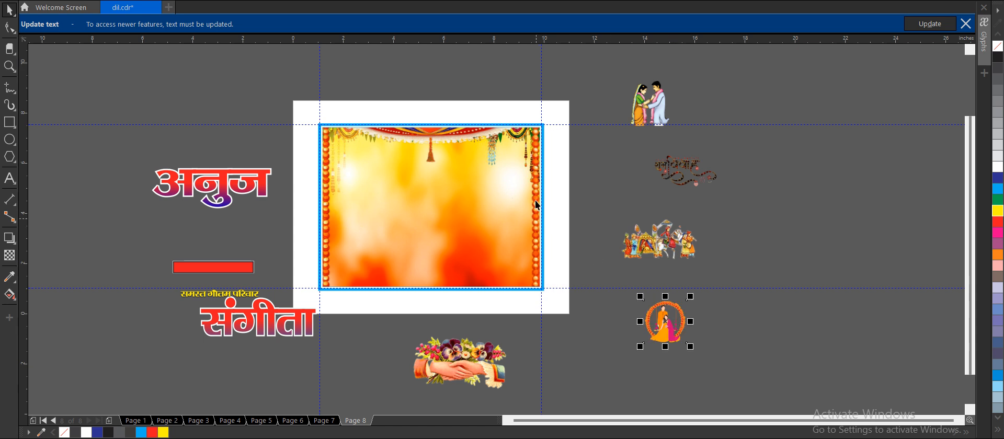
Open the banner's PowerClip frame for editing and delete the mandap decoration and the orange background image.
click(510, 198)
double_click(510, 197)
click(511, 199)
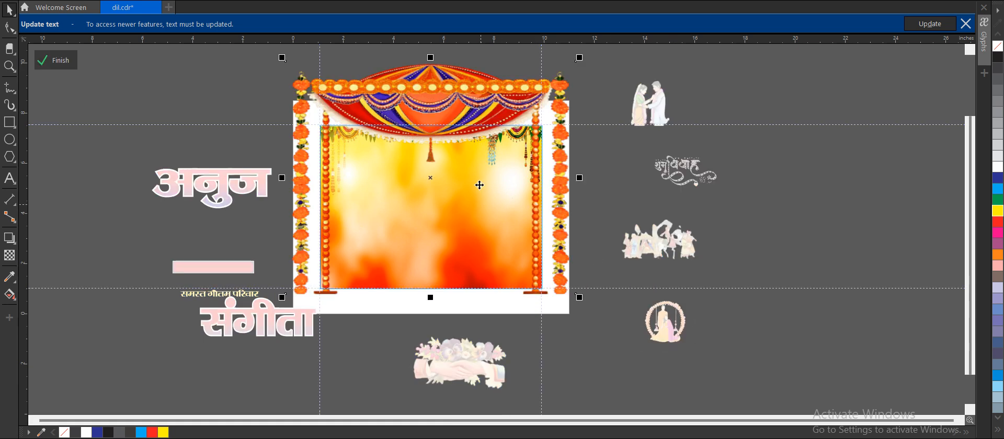
key(Delete)
click(478, 186)
key(Delete)
Import the pngtree vibrant Indian wedding mandap image and place it inside the PowerClip frame.
right_click(478, 187)
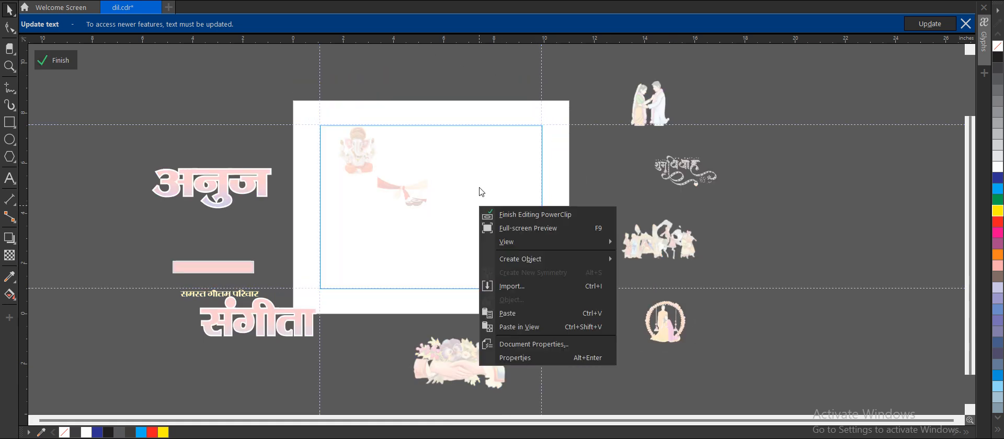
click(337, 190)
right_click(341, 205)
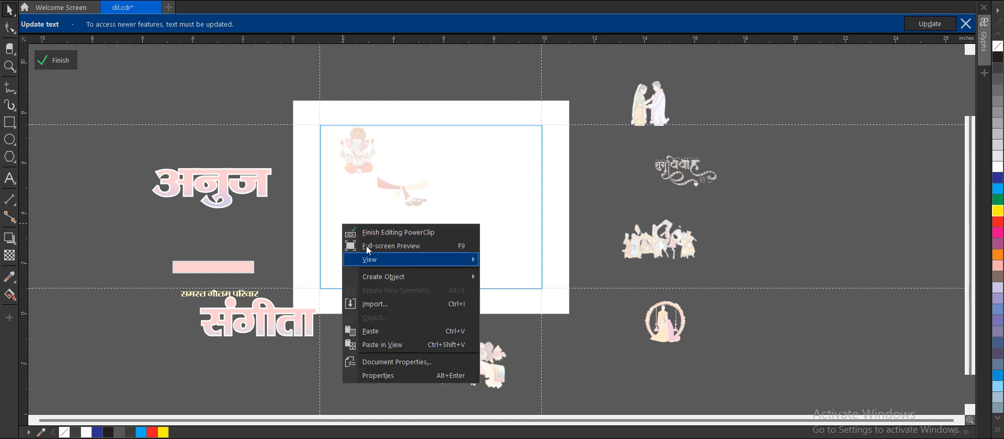
key(Down)
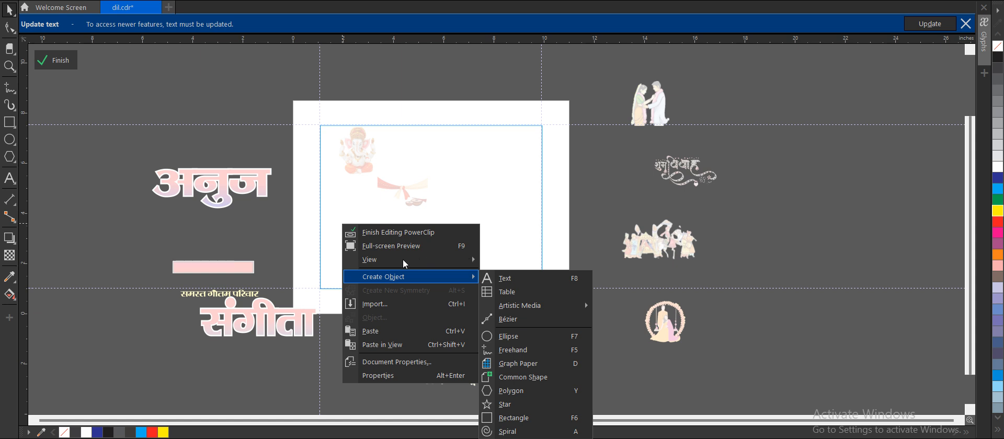
key(Down)
key(Return)
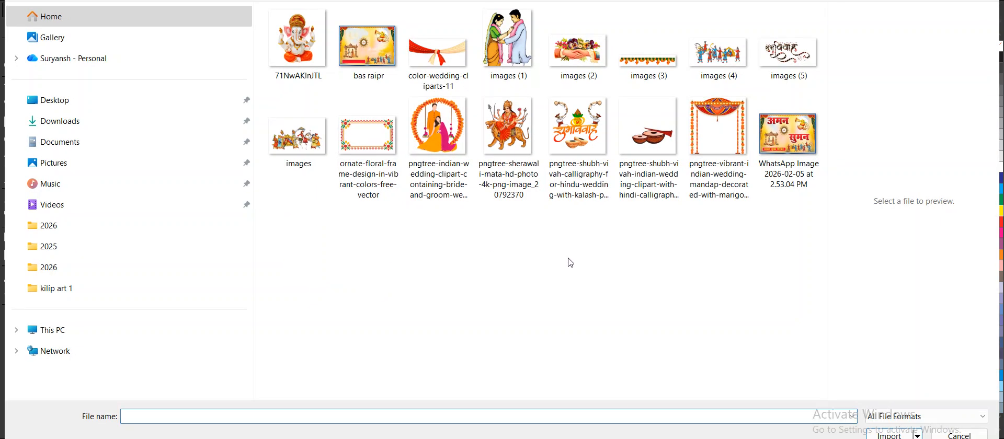
click(730, 125)
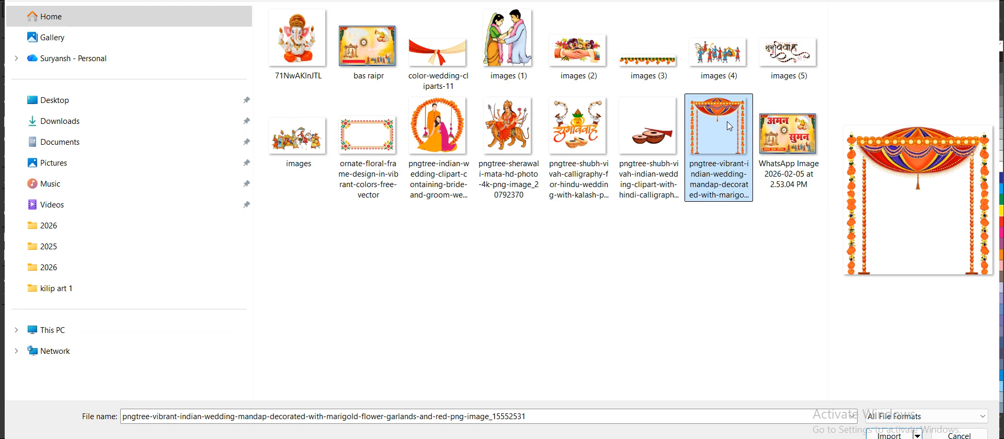
double_click(729, 126)
drag(311, 121, 491, 285)
Stretch the mandap to the frame's full width and well above its upper edge, and finish editing the PowerClip.
drag(483, 204, 553, 203)
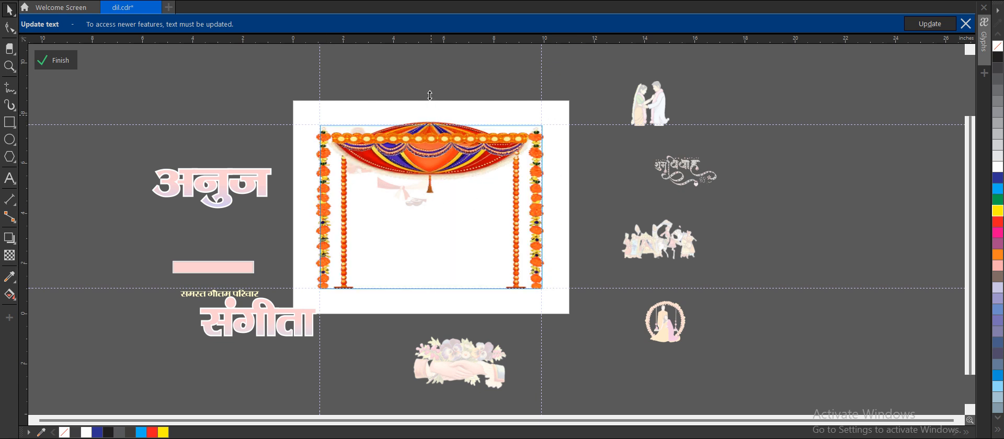
drag(430, 116, 427, 38)
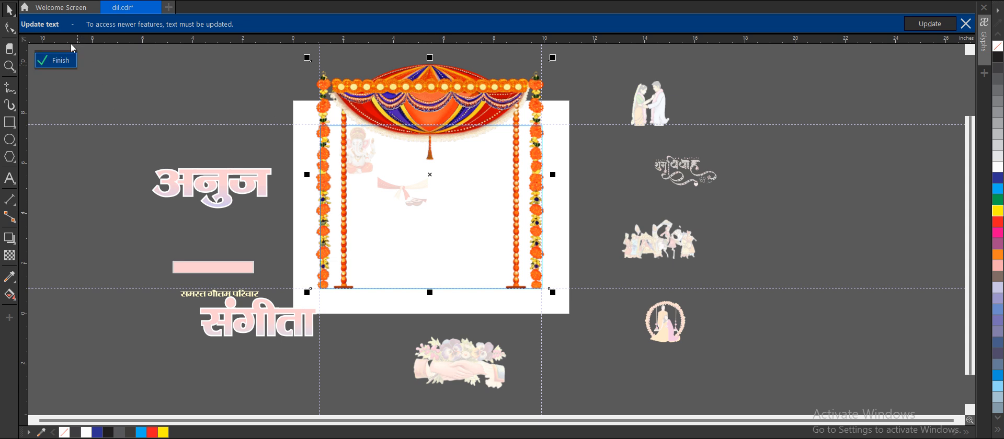
click(57, 60)
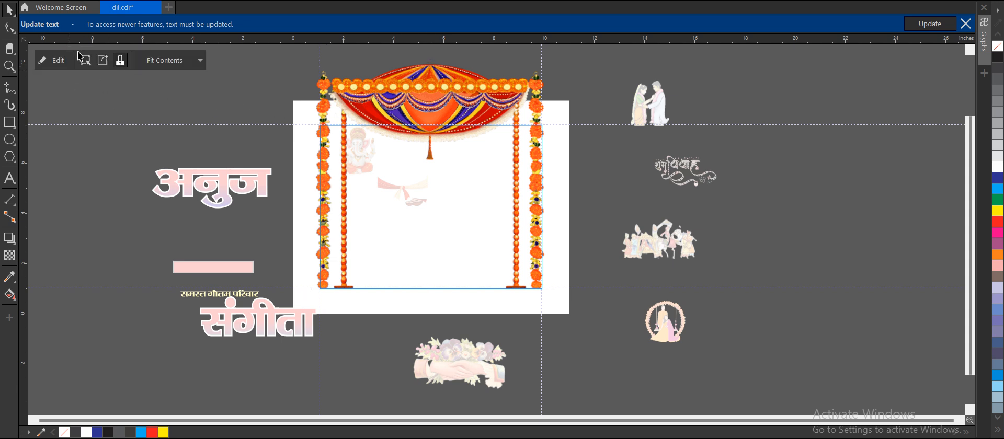
Undo the accidental frame move, and move the Ganesha, ribbon and instrument clip art out of the frame onto the pasteboard.
drag(367, 134, 411, 173)
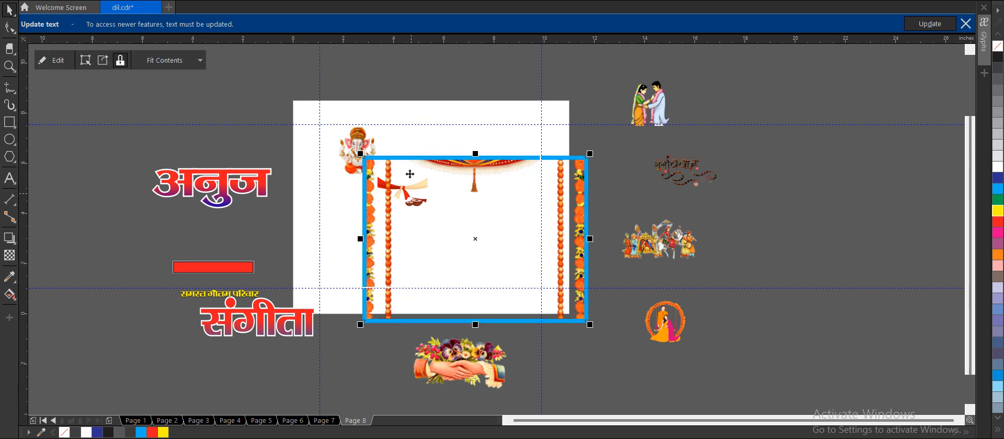
key(ctrl+z)
drag(280, 89, 471, 215)
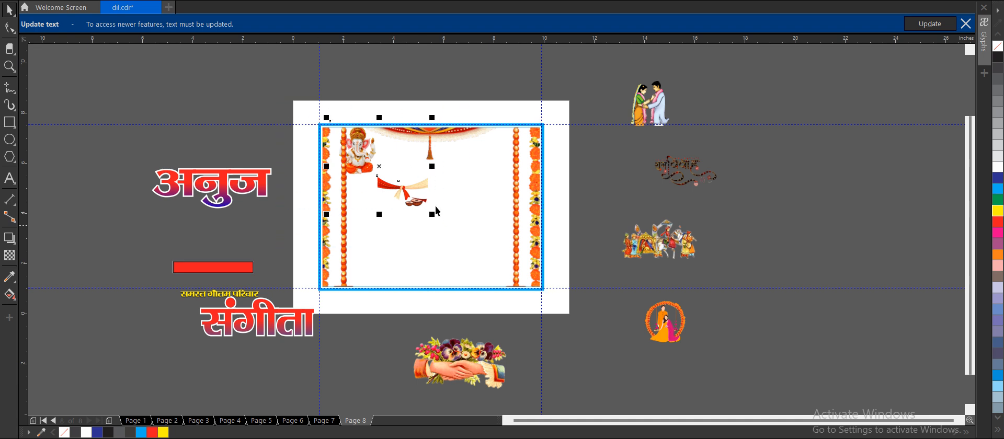
drag(419, 184, 617, 147)
click(802, 132)
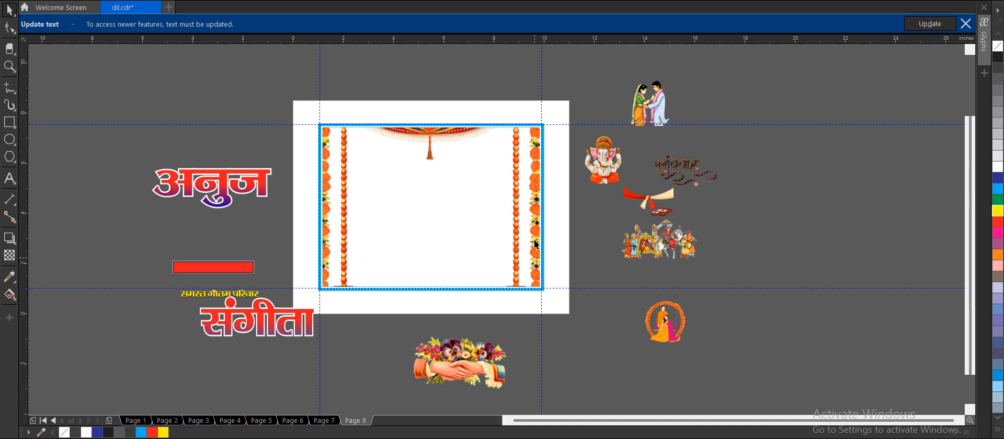
Choose the dark red-and-green splatter image b33ce701b1f2e247004556d6a0980f22 from the Downloads folder for import.
right_click(364, 330)
click(408, 253)
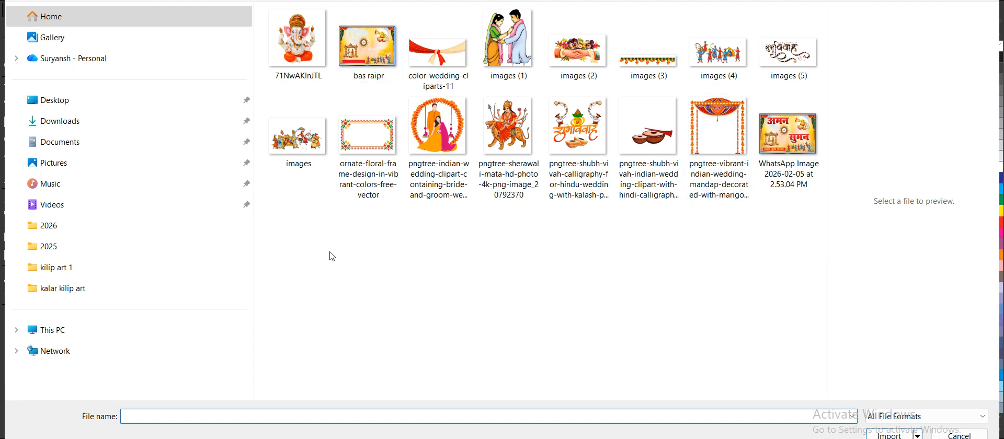
click(55, 137)
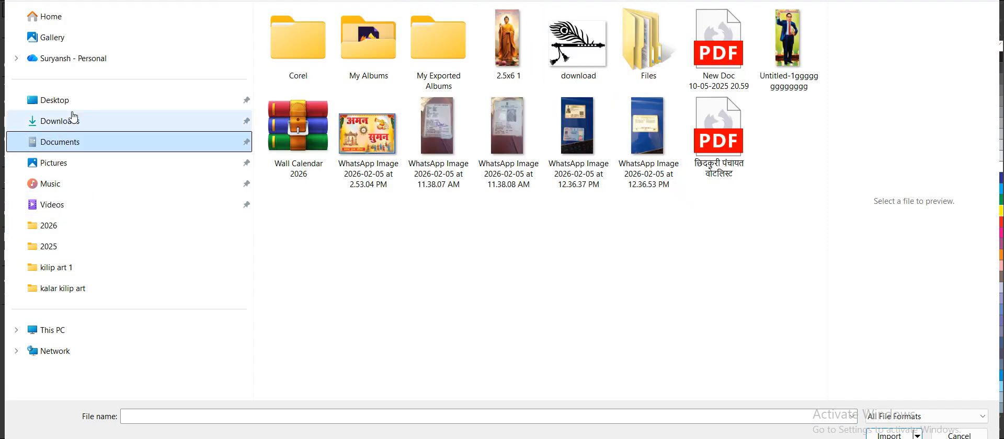
click(70, 118)
scroll(534, 154, down, 5)
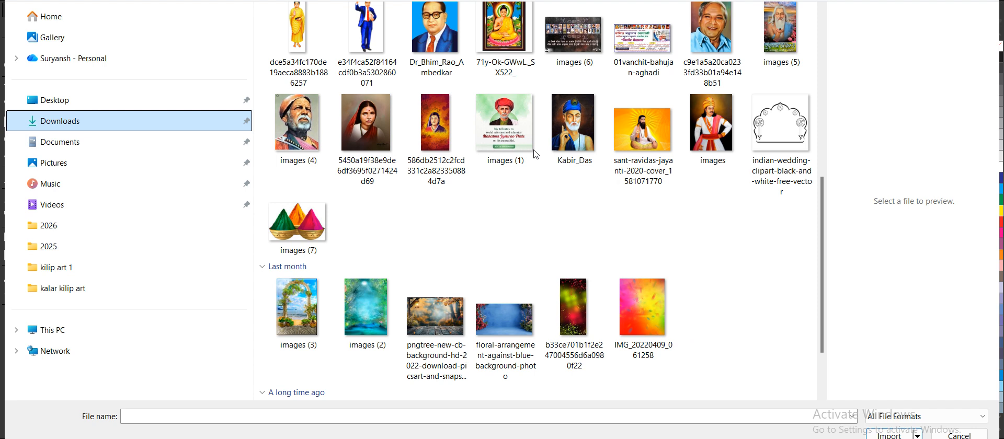
scroll(535, 154, down, 4)
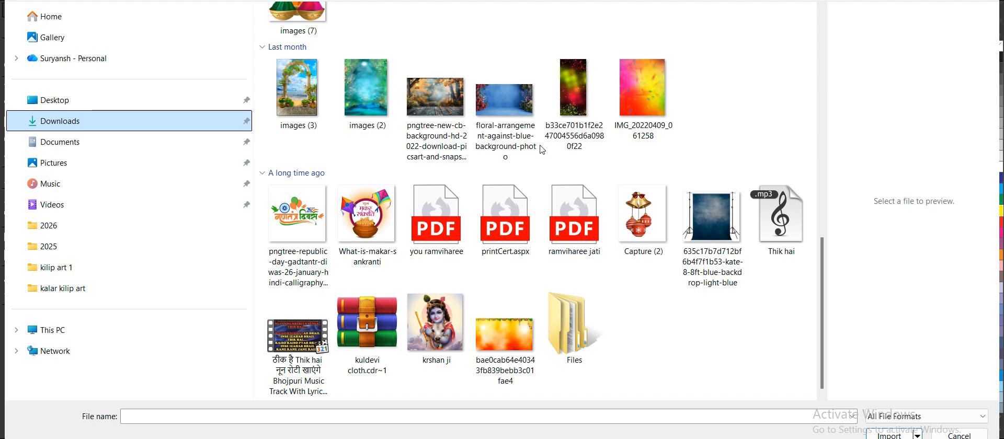
scroll(510, 134, up, 6)
scroll(510, 134, down, 6)
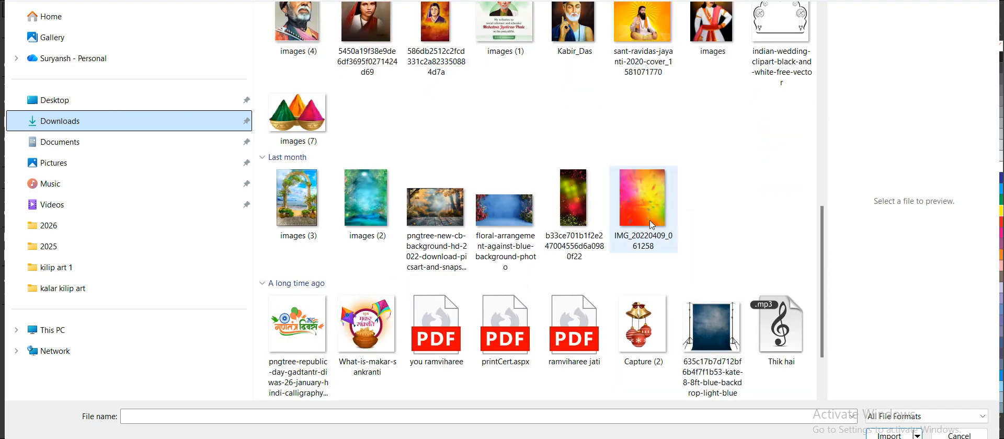
click(644, 187)
click(575, 183)
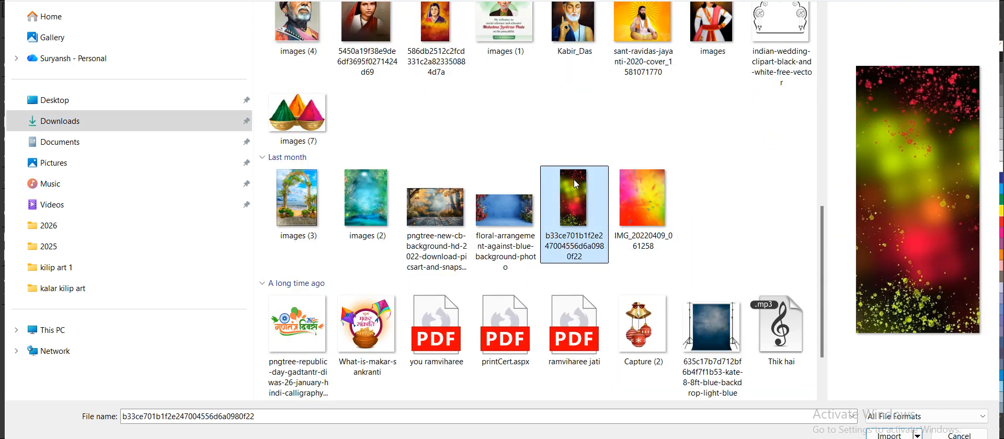
double_click(575, 183)
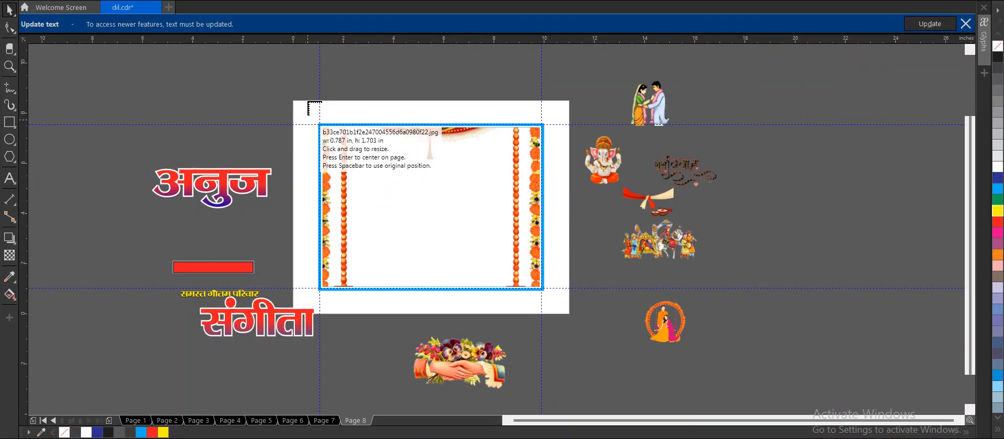
Place the splatter image over the banner frame, stretch it wider than the frame, and send it behind the frame.
drag(307, 119, 389, 294)
drag(393, 198, 556, 197)
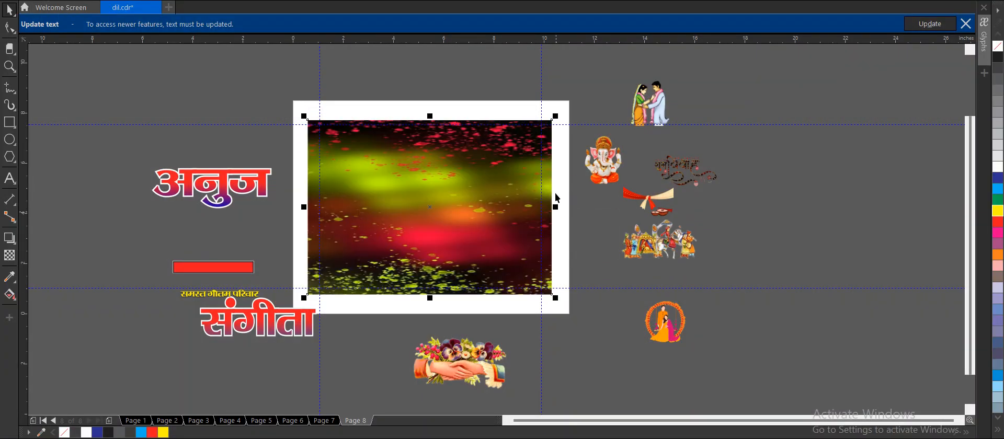
key(shift+Page_Down)
key(shift+Page_Up)
key(shift+Page_Down)
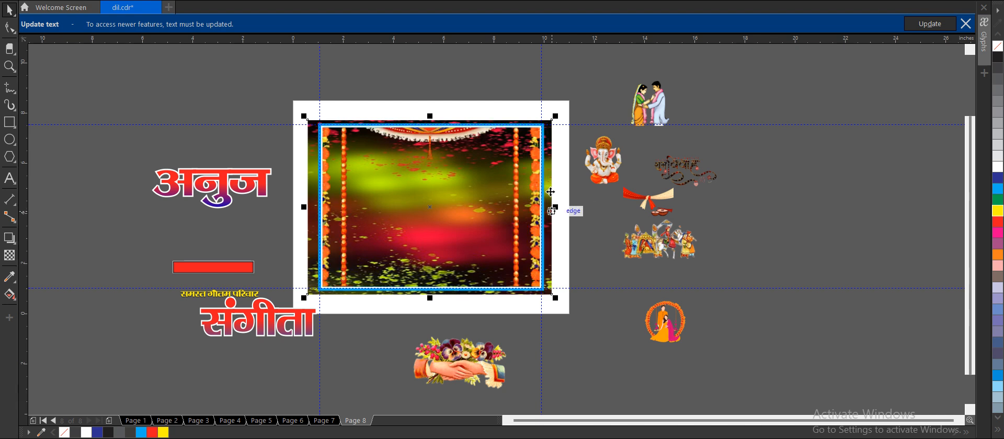
click(549, 312)
Inside the PowerClip, widen the mandap until its inner bead pillars line the frame's side edges, and finish editing.
double_click(518, 197)
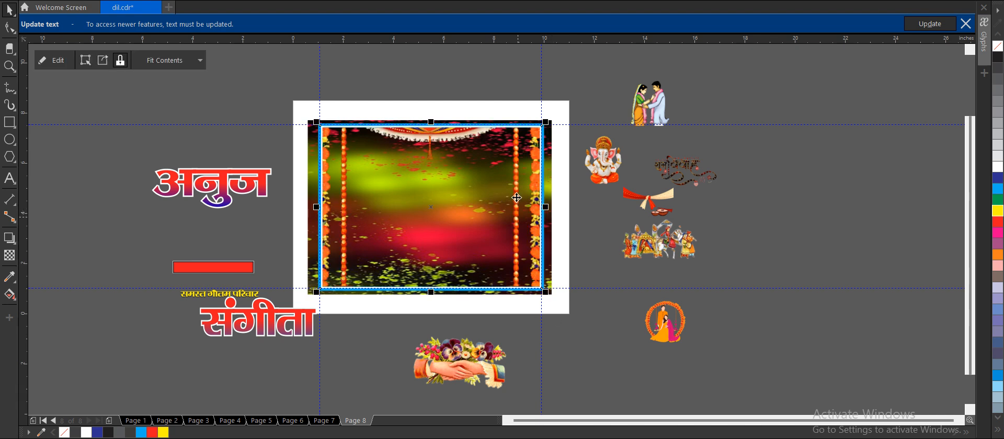
click(537, 197)
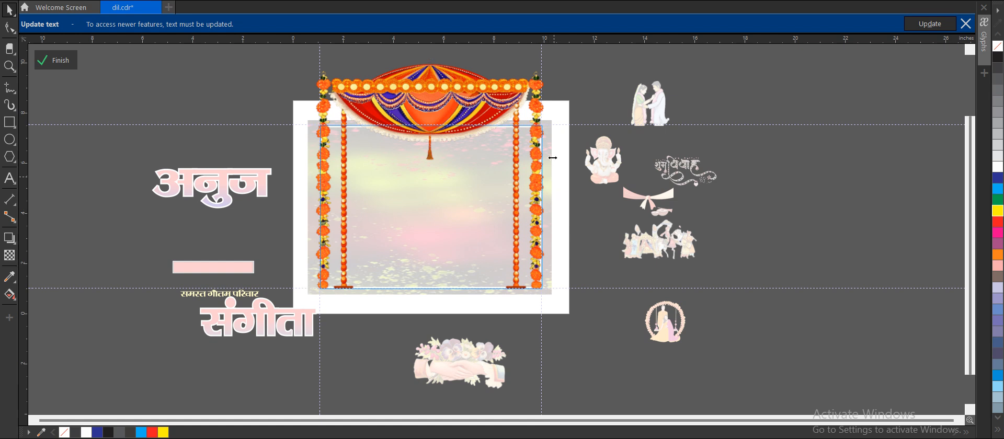
drag(554, 174, 586, 171)
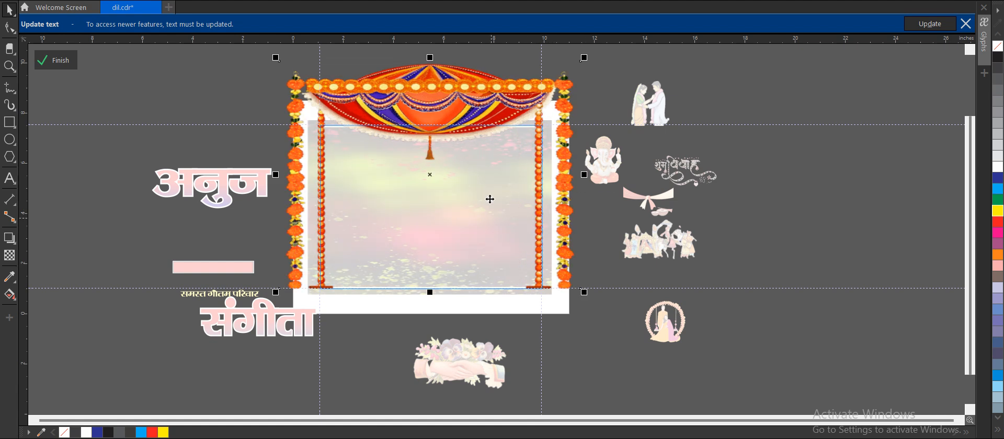
drag(275, 153, 281, 155)
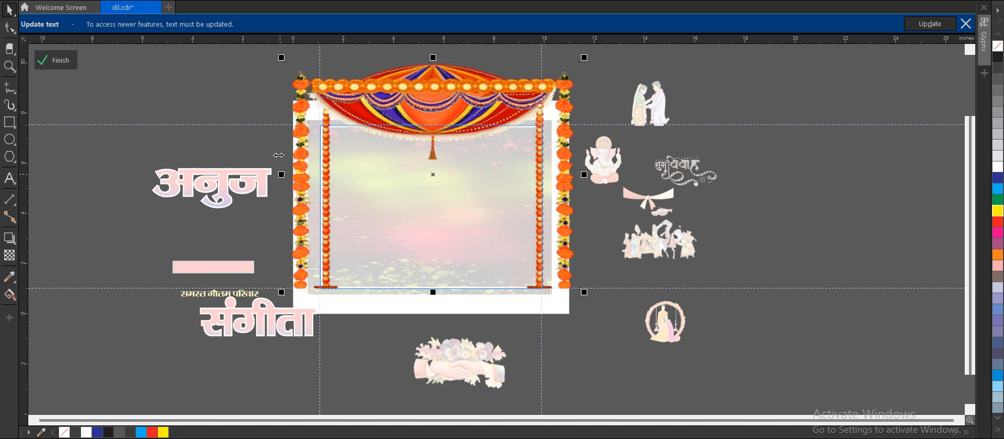
key(Left)
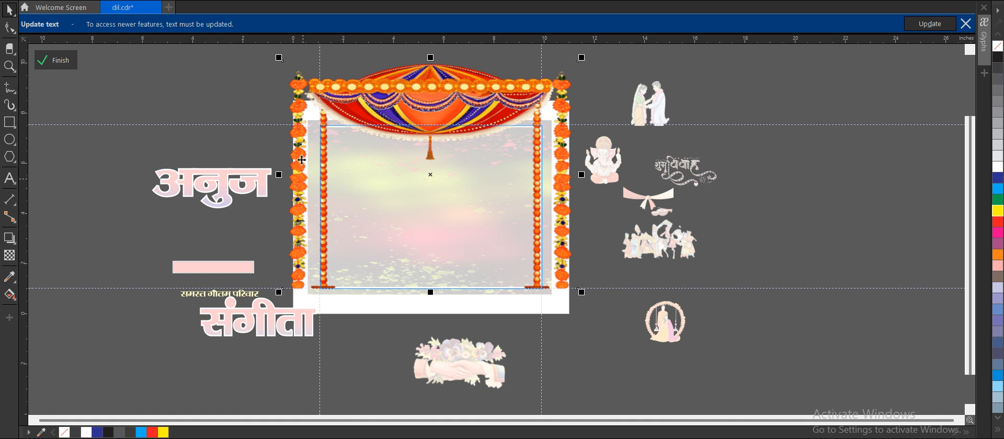
click(55, 60)
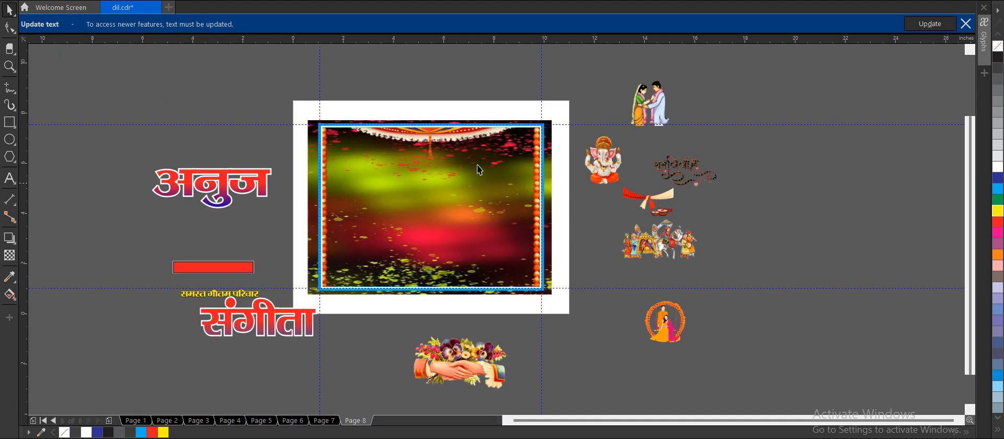
Shift the splatter image partly out past the frame's left edge and PowerClip it inside the frame.
scroll(472, 169, up, 1)
scroll(472, 169, down, 1)
drag(307, 134, 259, 127)
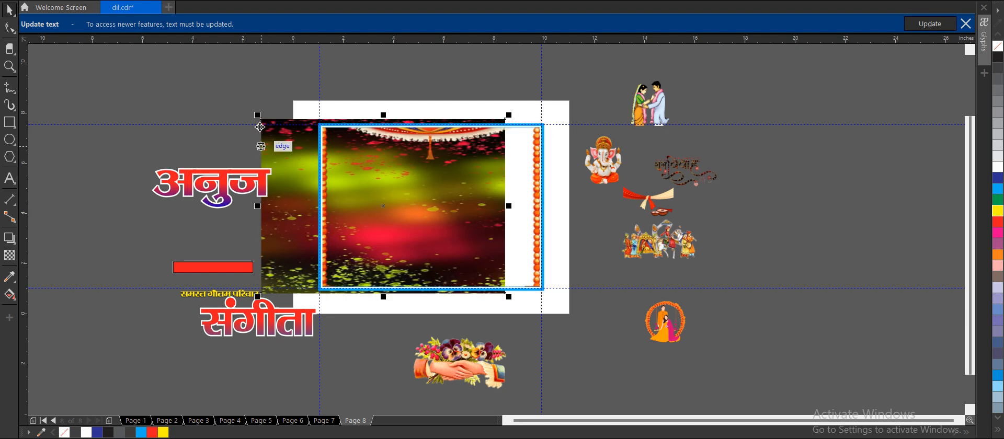
right_click(277, 120)
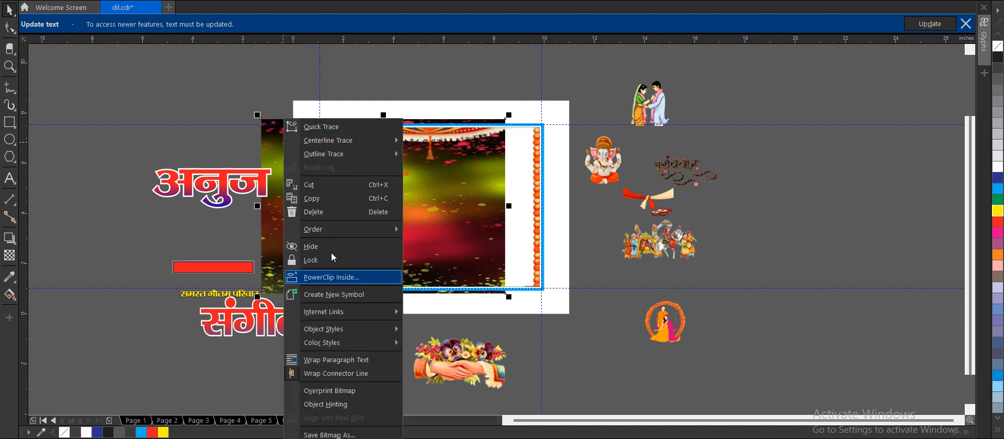
click(335, 277)
click(506, 105)
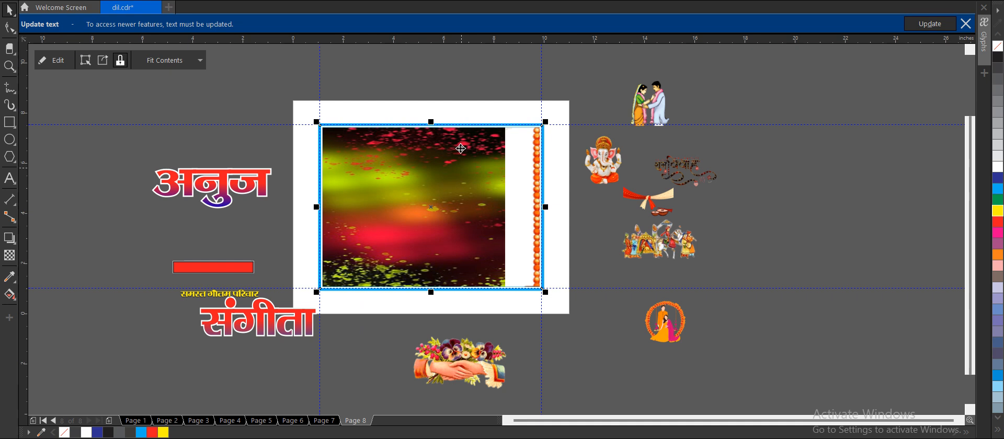
Inside the PowerClip, centre the splatter image over the frame, fade it downward with a linear transparency, and finish editing.
ctrl+click(517, 156)
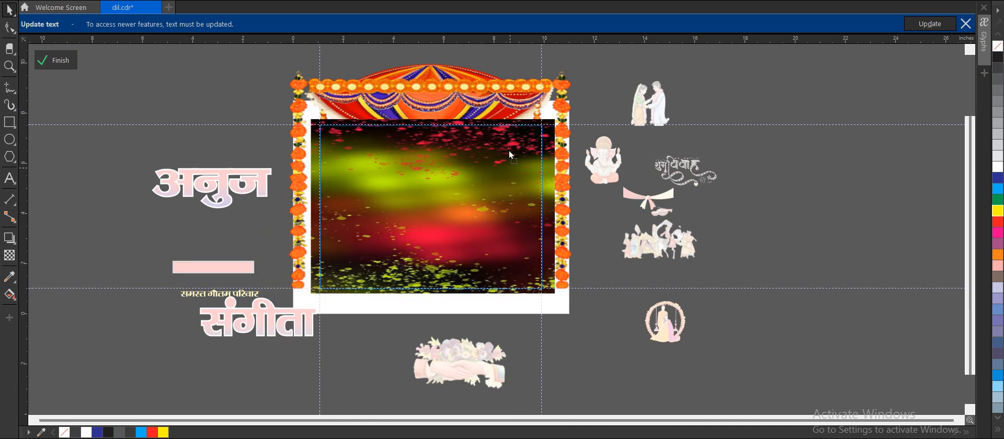
click(9, 255)
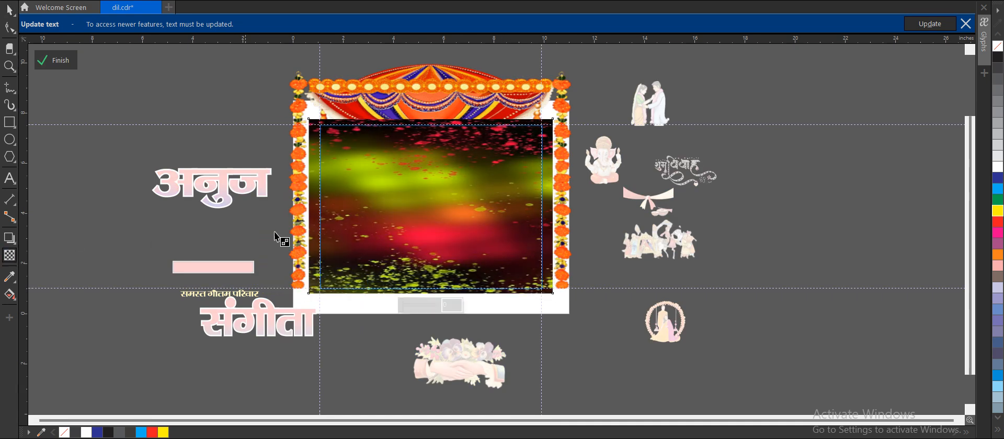
drag(413, 198, 411, 325)
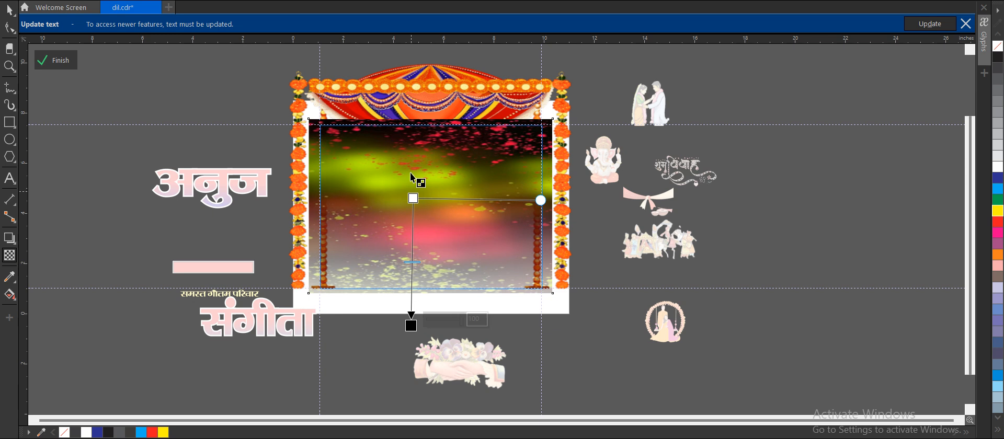
drag(413, 198, 408, 126)
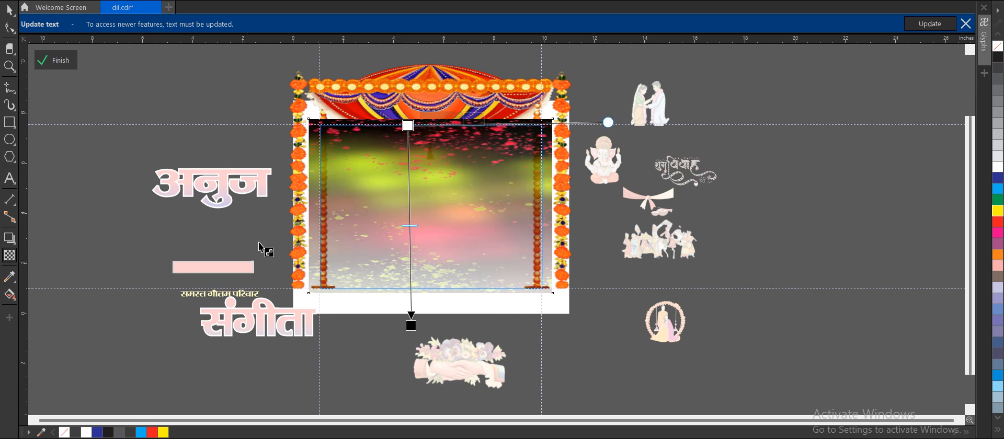
click(59, 60)
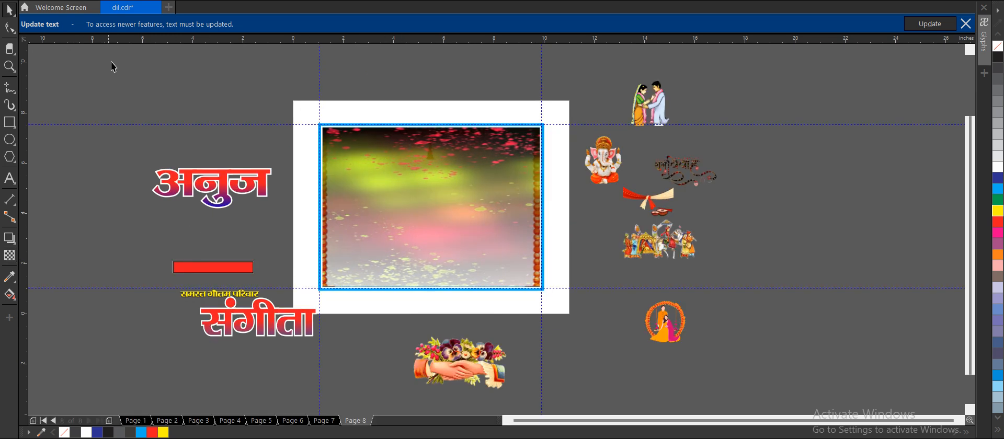
Inside the PowerClip, draw a rectangle wider than the frame from near its upper edge to below it, filled bright blue.
double_click(382, 140)
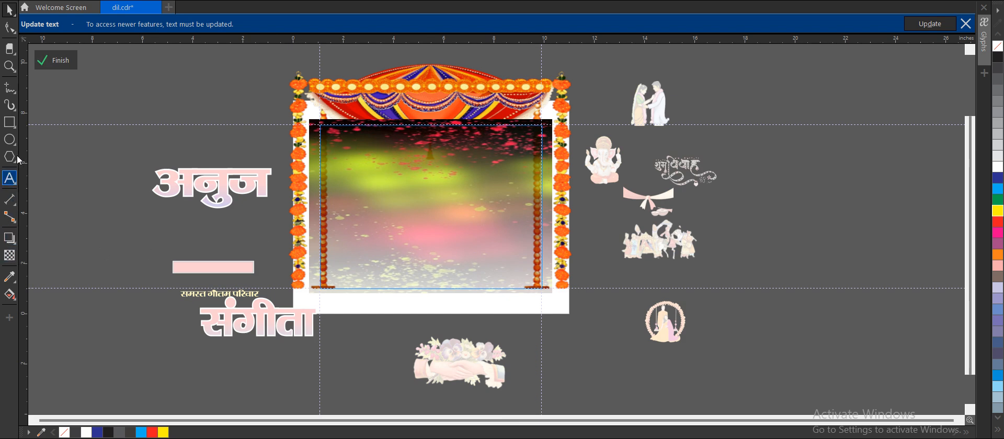
click(10, 122)
mouse_move(280, 182)
mouse_down()
mouse_move(575, 283)
mouse_move(574, 299)
mouse_up()
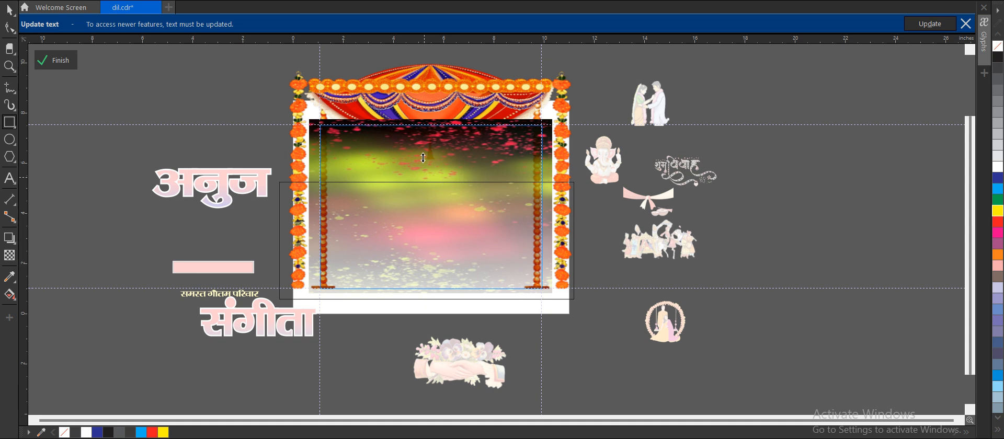
drag(427, 178, 425, 137)
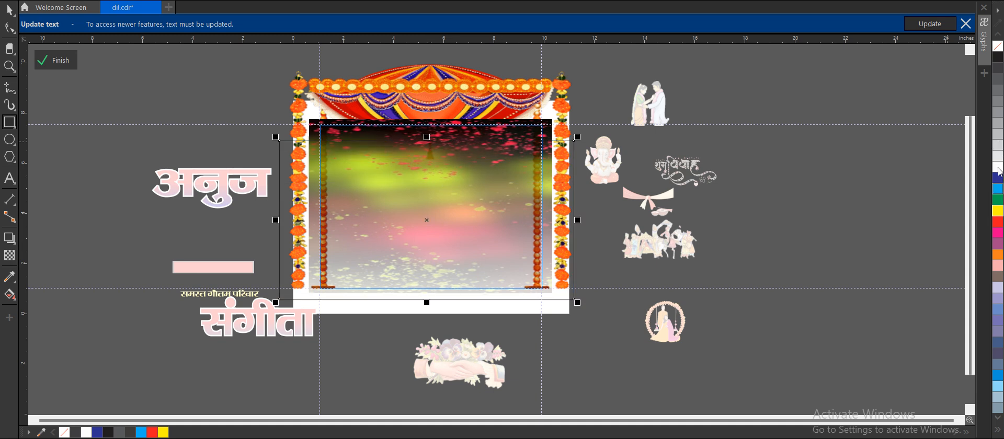
click(997, 189)
Fade the blue rectangle upward with a linear transparency, send it behind the mandap and splatter image, and finish editing.
click(9, 255)
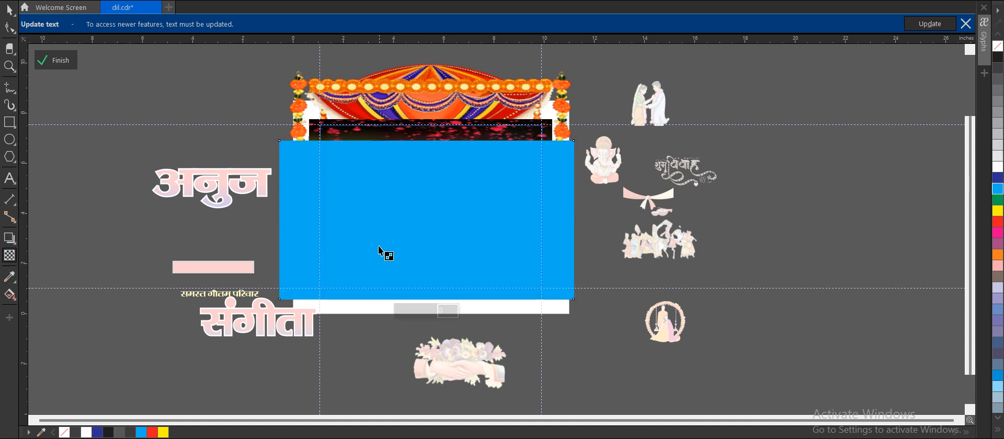
drag(391, 291, 388, 107)
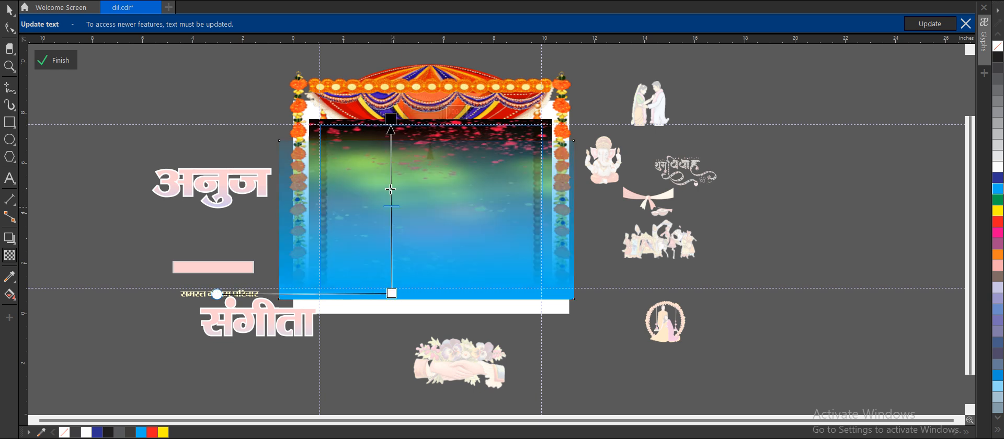
drag(391, 206, 391, 260)
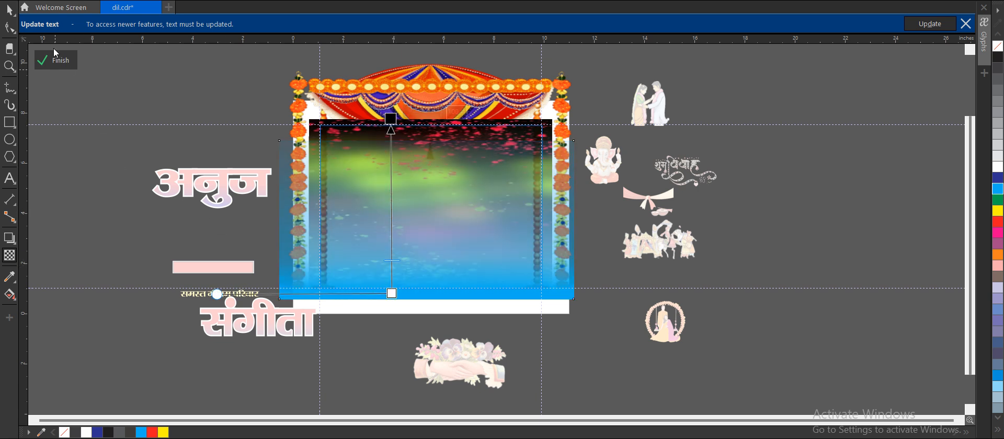
click(9, 9)
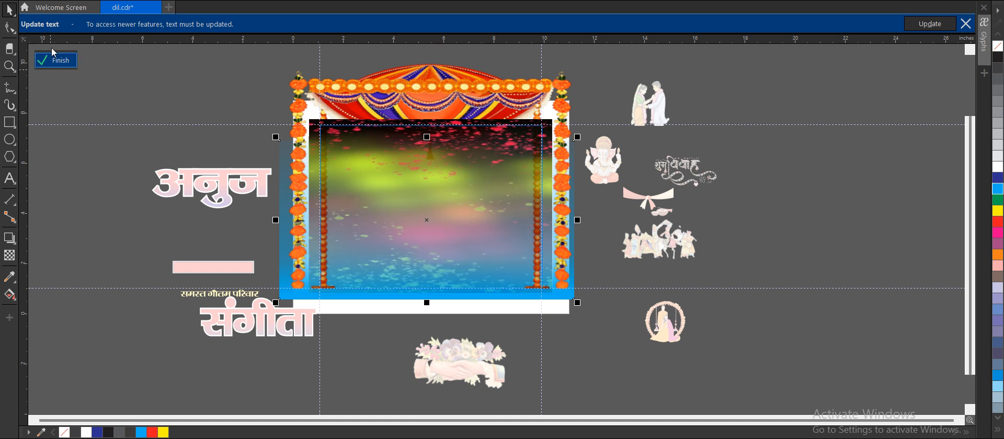
click(57, 60)
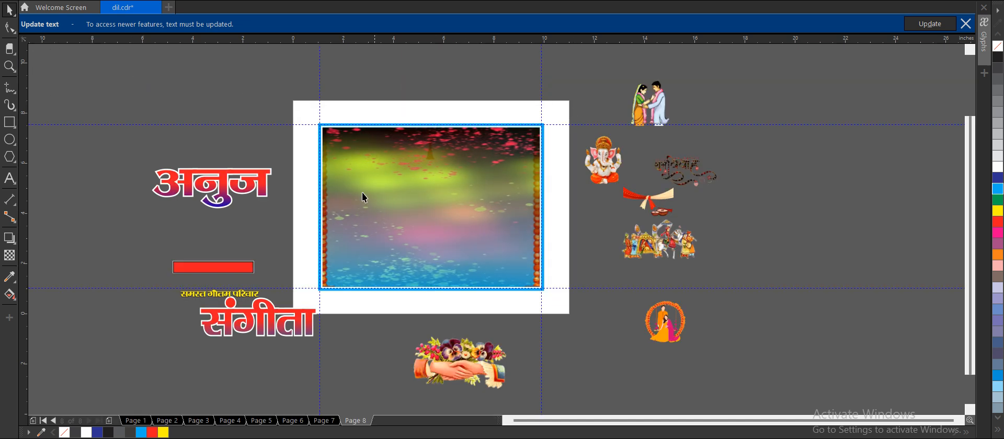
Move the Ganesha clip art into the frame's upper-left corner and shrink it to about half its size.
drag(605, 149, 349, 148)
scroll(346, 142, up, 1)
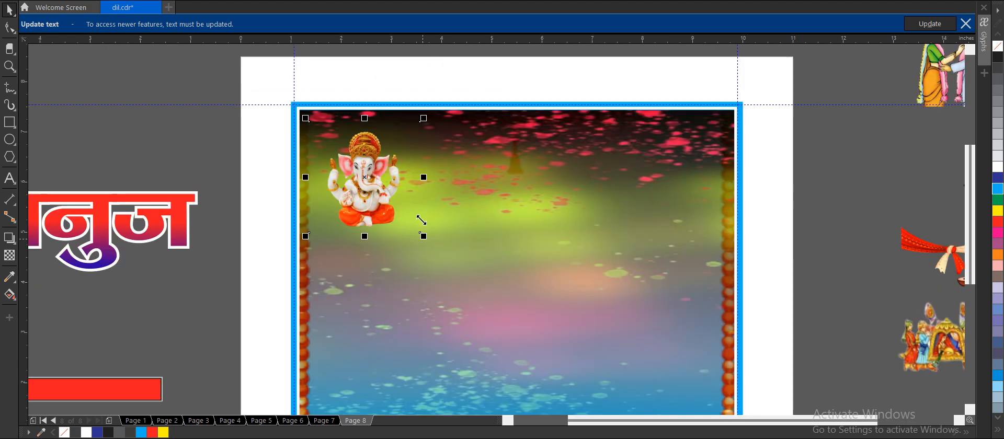
drag(423, 236, 373, 185)
drag(343, 140, 330, 135)
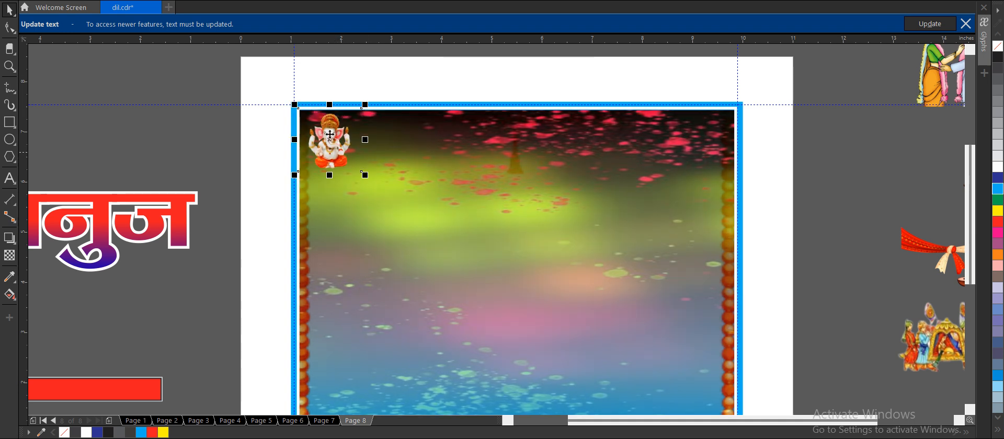
scroll(261, 134, down, 2)
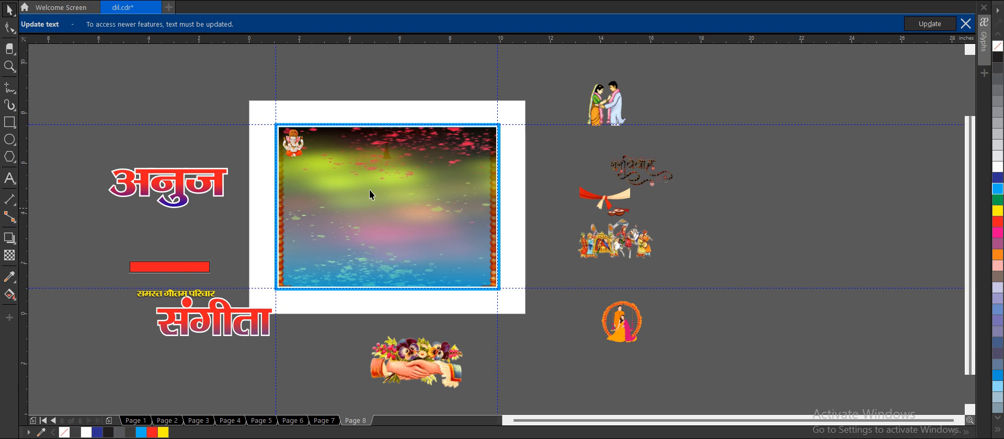
Move the groom's name to the frame's upper-right corner and the bride's name to its lower-left corner.
drag(193, 174, 456, 134)
drag(201, 330, 338, 257)
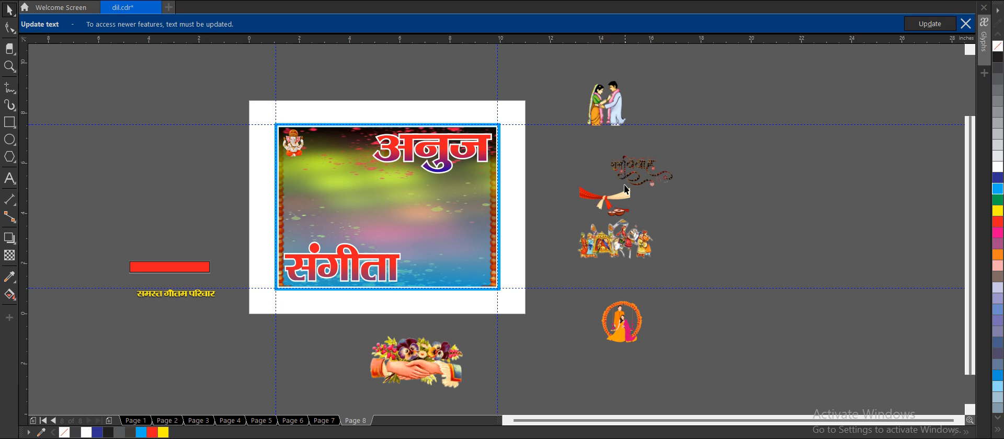
Enlarge the drum and shehnai clip art, set the wedding procession aside right of the page, and bring the drums onto the frame.
drag(623, 184, 649, 227)
drag(576, 186, 401, 171)
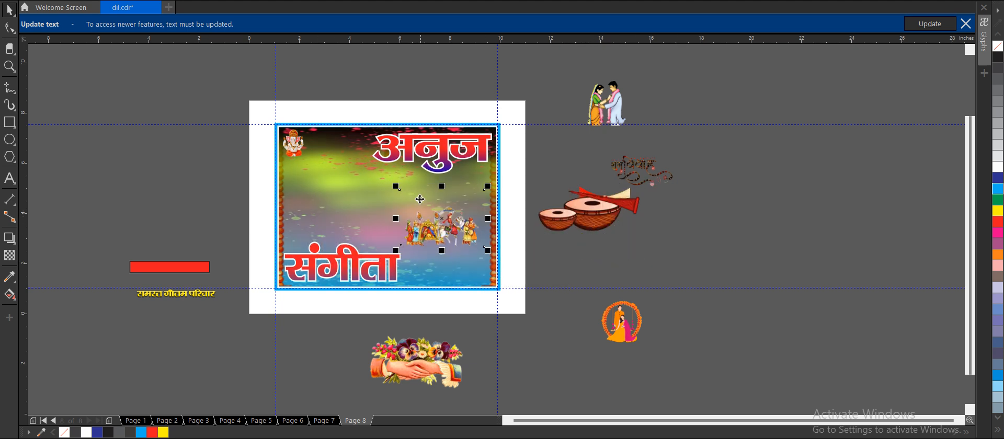
drag(432, 207, 700, 225)
drag(598, 205, 372, 206)
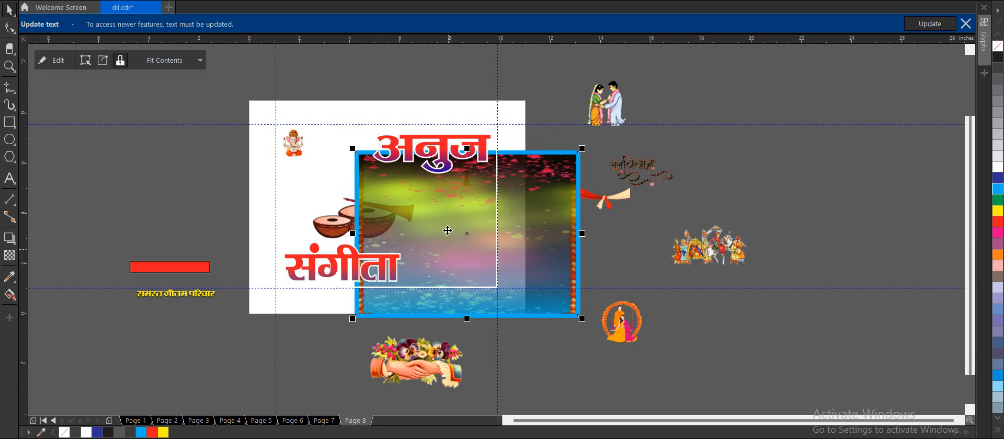
Center the displaced PowerClip frame on the page and send it behind the names and clip art.
key(p)
key(ctrl+Page_Down)
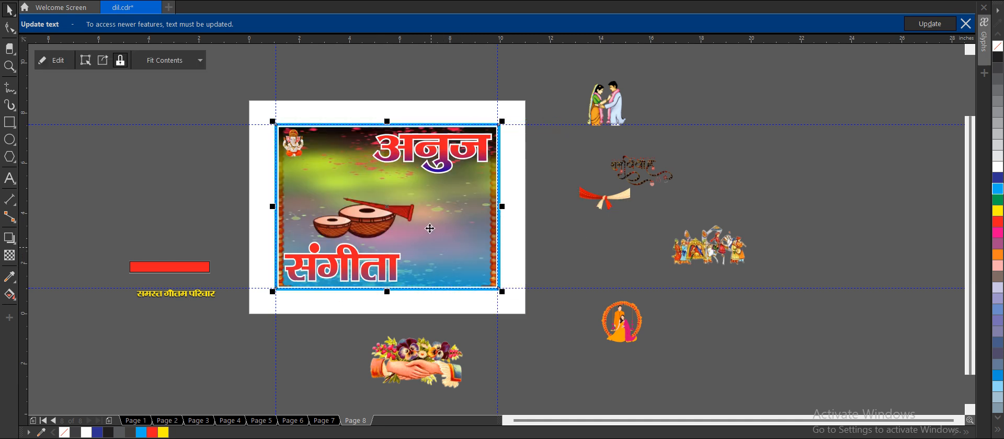
key(shift+Page_Up)
key(shift+Page_Down)
click(507, 225)
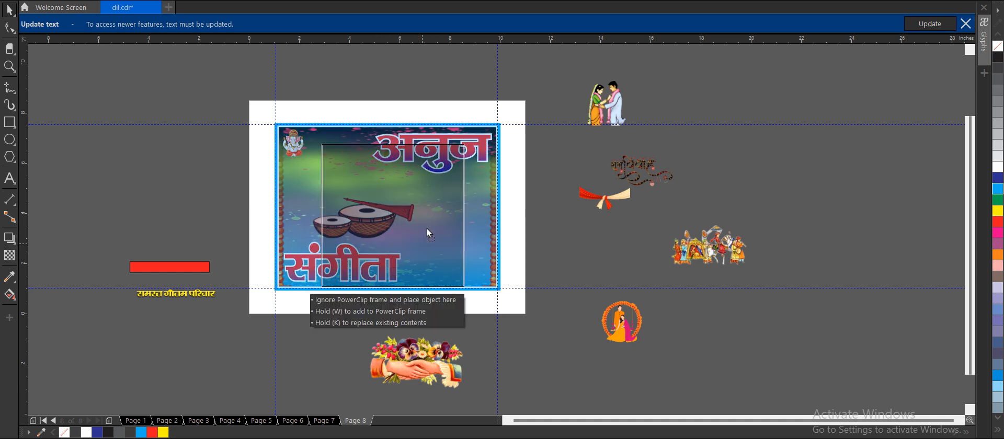
Move the drum clip art to the frame's lower right beside the bride's name and shrink it to fit inside the border.
drag(426, 228, 513, 270)
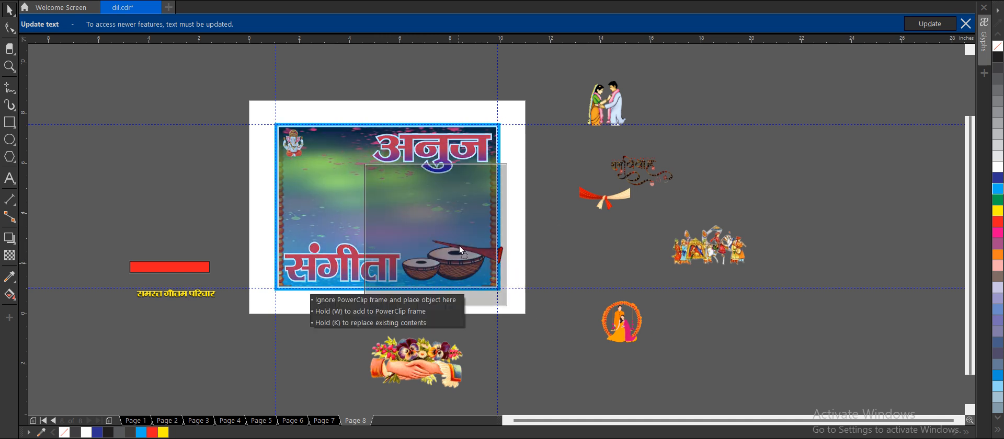
scroll(503, 298, up, 2)
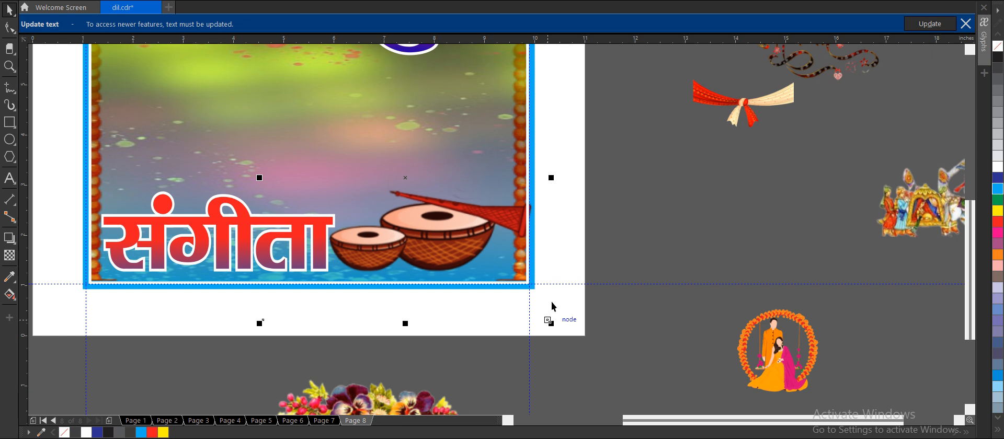
drag(551, 323, 513, 285)
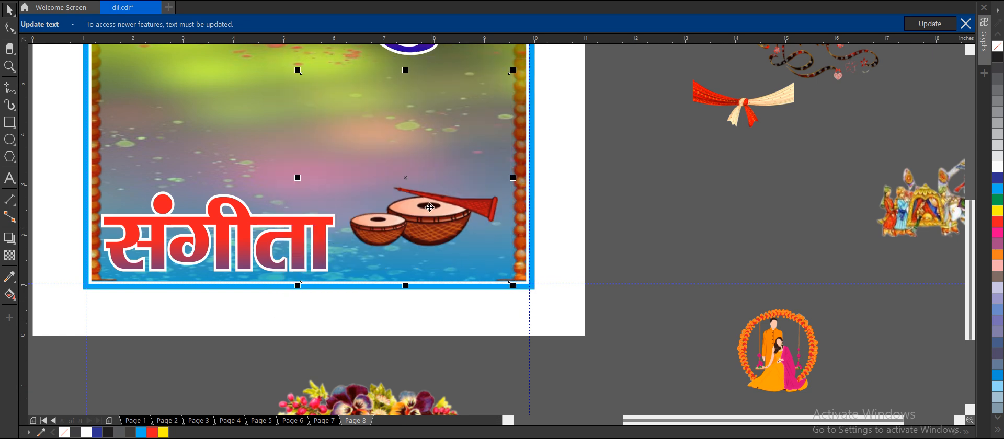
drag(431, 209, 437, 193)
click(647, 190)
scroll(556, 198, down, 1)
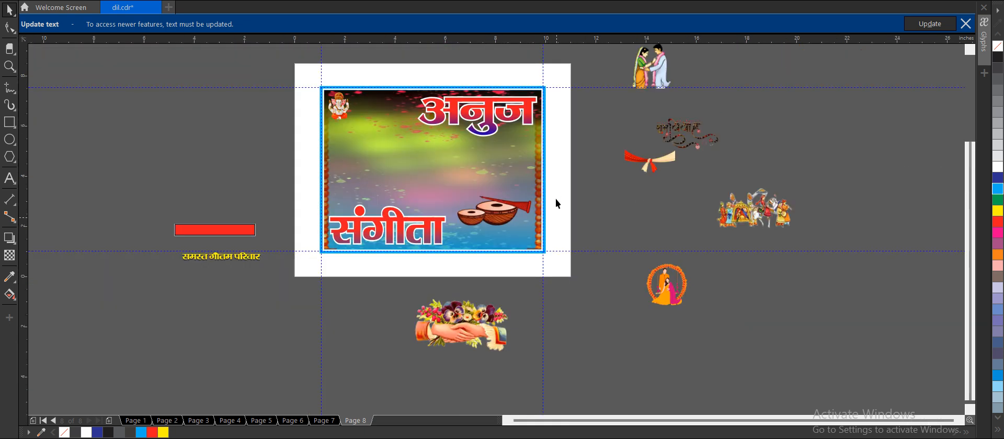
drag(239, 230, 515, 225)
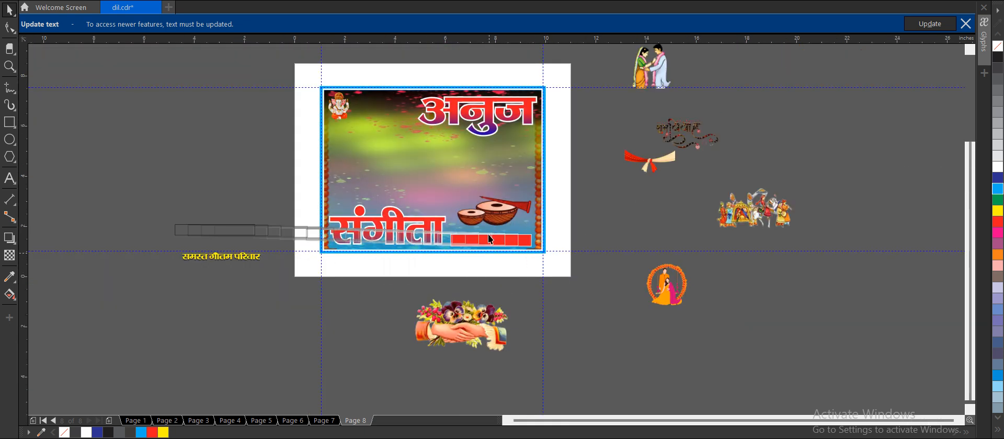
scroll(489, 239, up, 1)
key(ctrl+z)
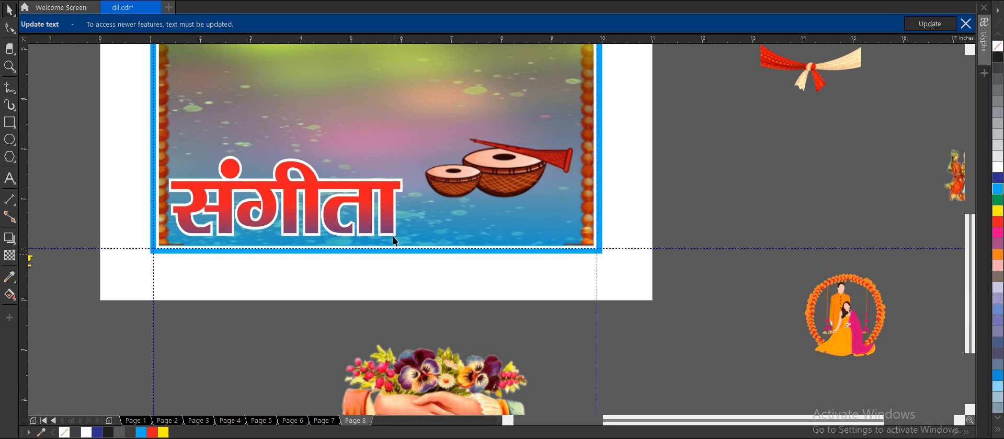
Move the red bar and the yellow family caption together to the frame's lower-right corner, with the bar just below the drums.
scroll(394, 236, down, 1)
drag(84, 177, 250, 277)
drag(184, 220, 484, 243)
scroll(460, 224, up, 2)
click(650, 229)
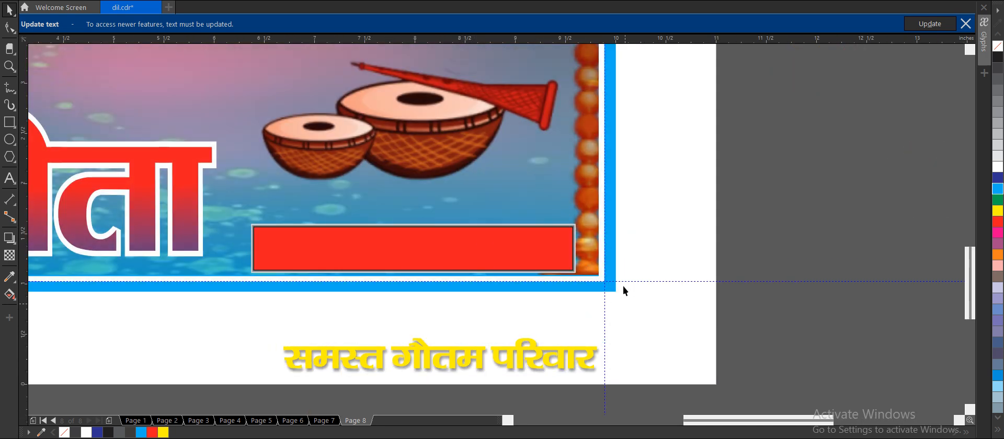
Place the yellow family caption centered on the red bar.
click(562, 337)
click(237, 302)
drag(555, 341, 525, 234)
click(698, 279)
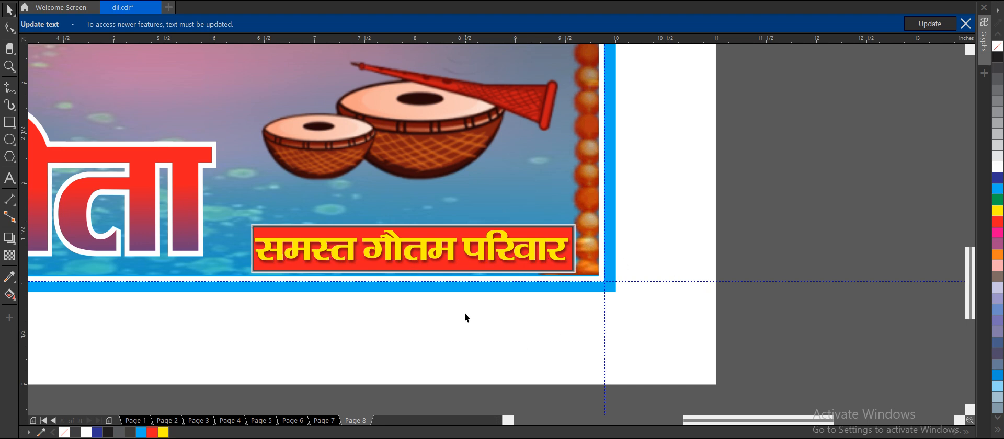
scroll(464, 312, down, 3)
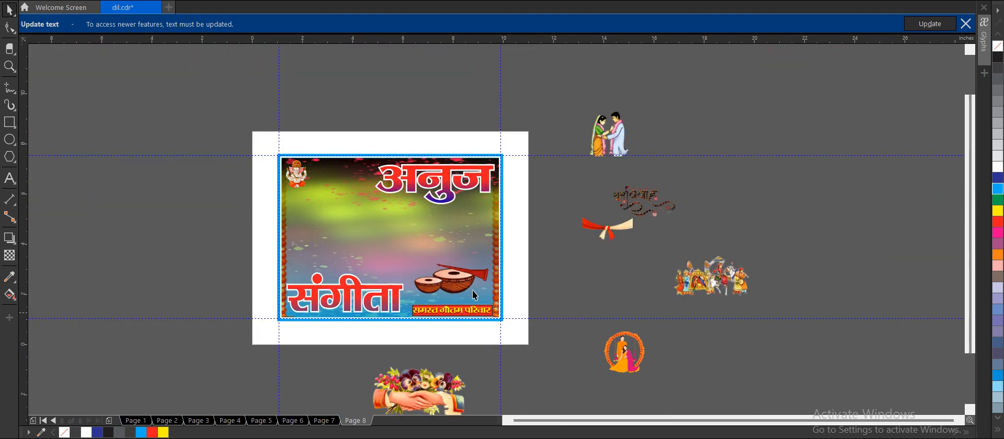
Move the handshake clip art right of the page, enlarge the red-and-cream scarf about four times, and set it left of the page.
drag(444, 386, 612, 283)
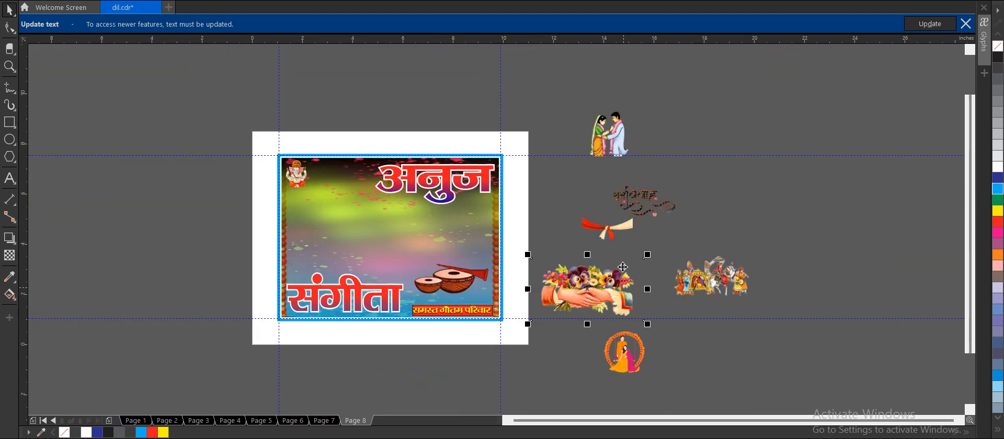
click(607, 218)
drag(638, 243, 709, 279)
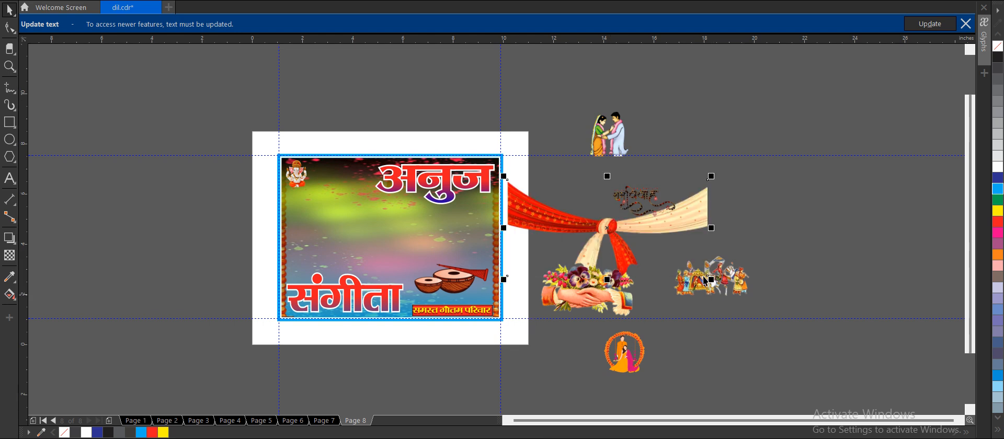
drag(606, 217, 121, 225)
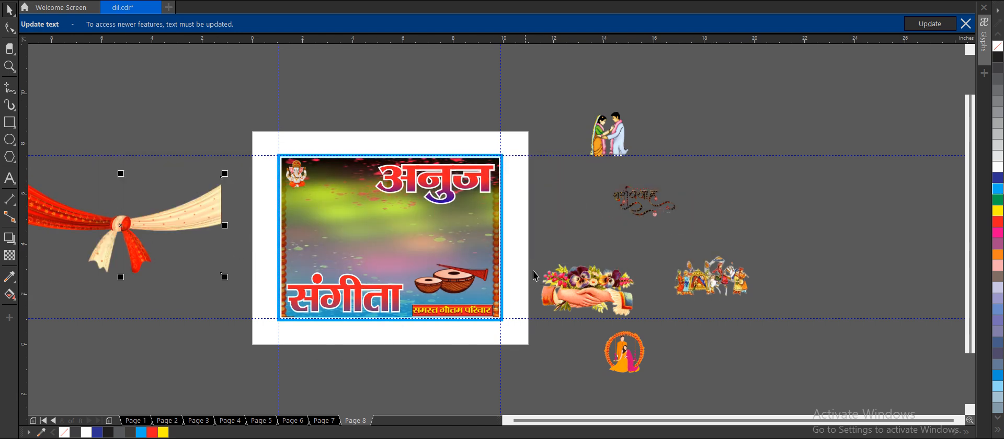
Place the floral handshake clip art in the middle of the frame between the two names, slightly reduced in size.
drag(602, 270, 401, 220)
scroll(398, 248, up, 2)
drag(488, 296, 476, 290)
drag(407, 230, 520, 229)
click(669, 225)
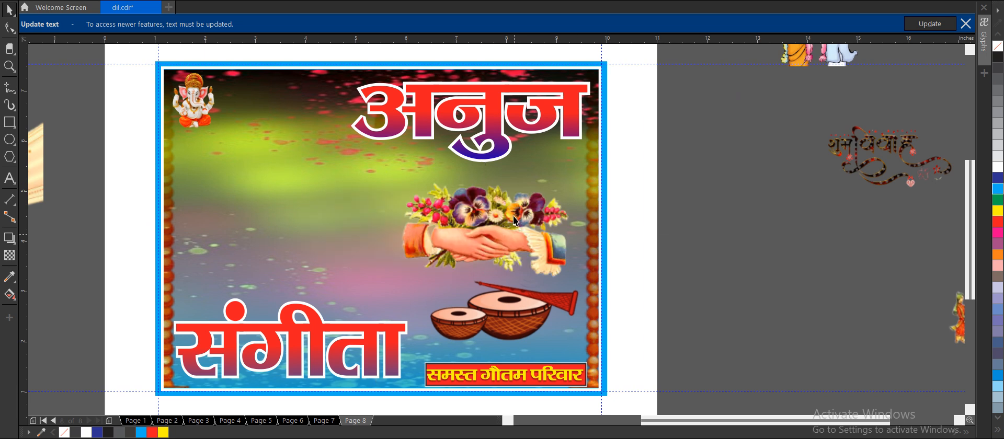
key(ctrl+z)
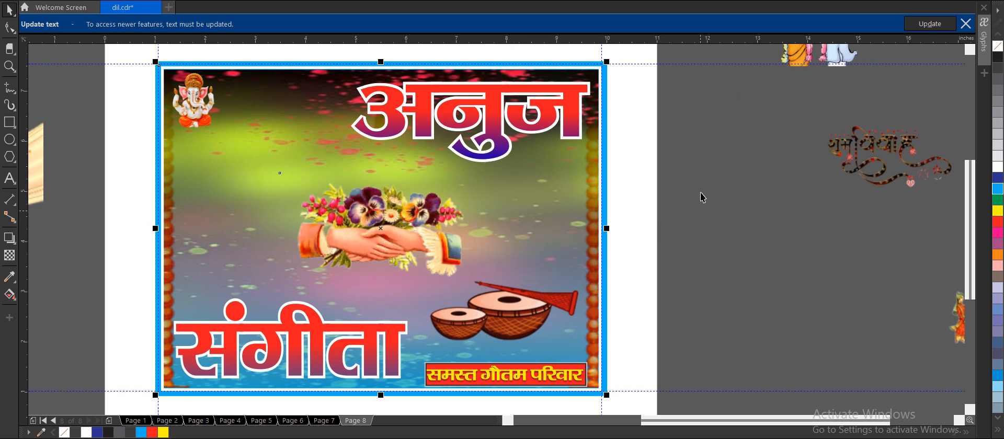
Shift the groom's name slightly down and the bride's name slightly up and to the right within the frame.
click(701, 197)
drag(482, 115, 484, 125)
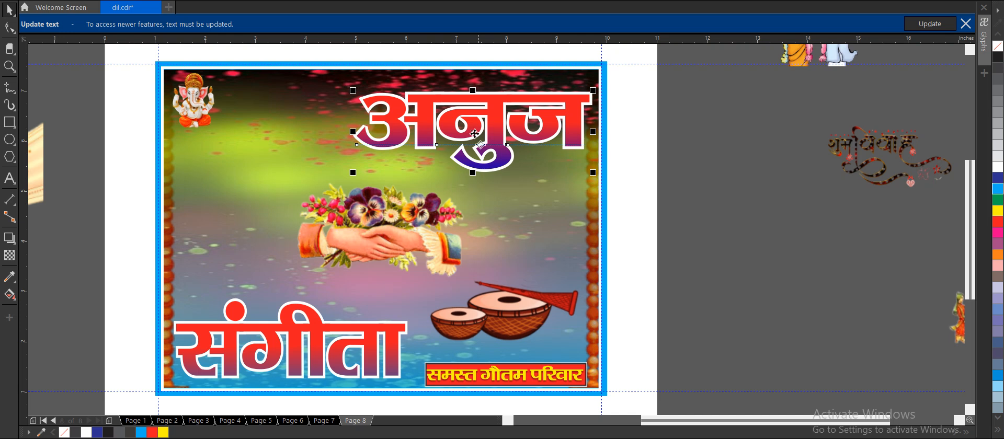
drag(352, 307, 359, 302)
Place the standing couple right of the handshake and the couple in the floral ring left of it.
scroll(419, 239, down, 2)
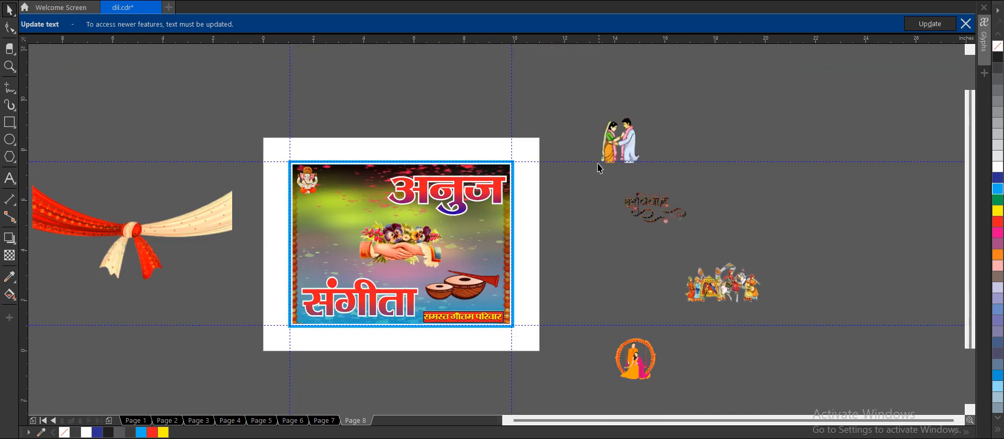
drag(629, 119, 491, 216)
drag(628, 346, 316, 235)
Try to place the red-and-cream scarf inside the PowerClip frame and adjust it there.
drag(171, 203, 357, 201)
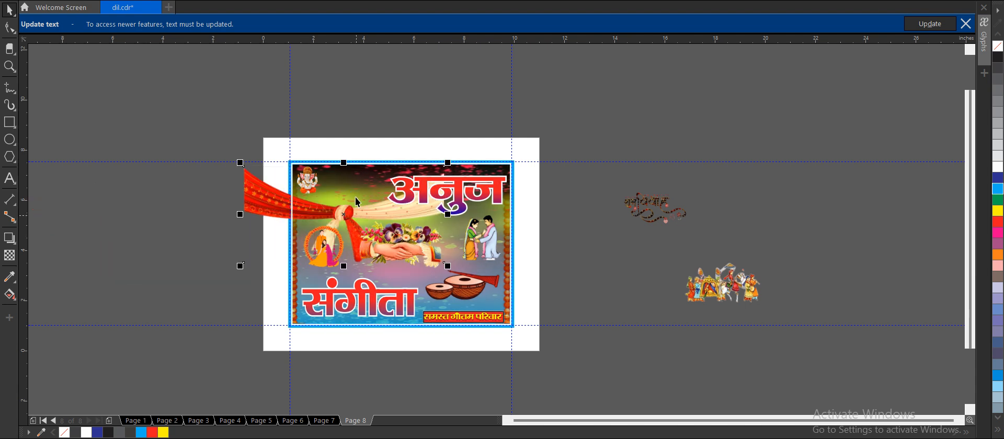
right_click(357, 201)
click(410, 272)
click(359, 256)
double_click(364, 255)
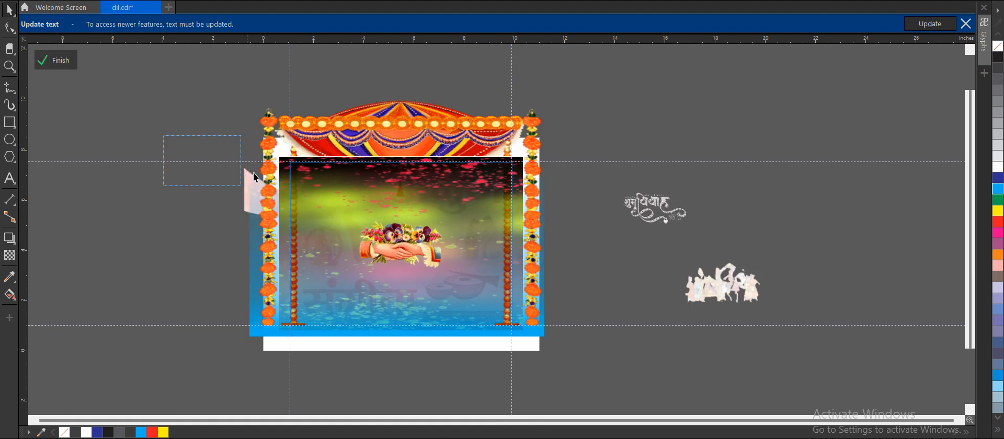
drag(255, 177, 552, 229)
click(62, 64)
PowerClip the red-and-cream scarf inside the banner frame and open the frame's contents for editing.
drag(249, 188, 136, 218)
right_click(136, 218)
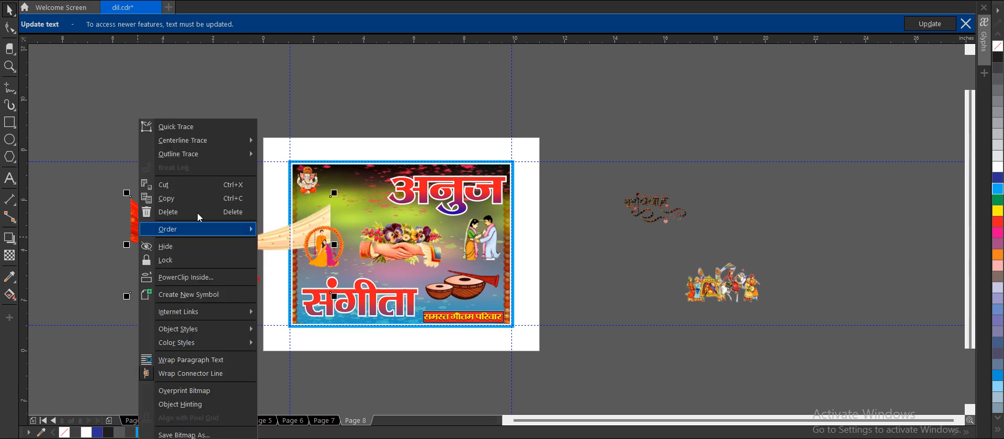
click(203, 248)
click(361, 154)
double_click(345, 194)
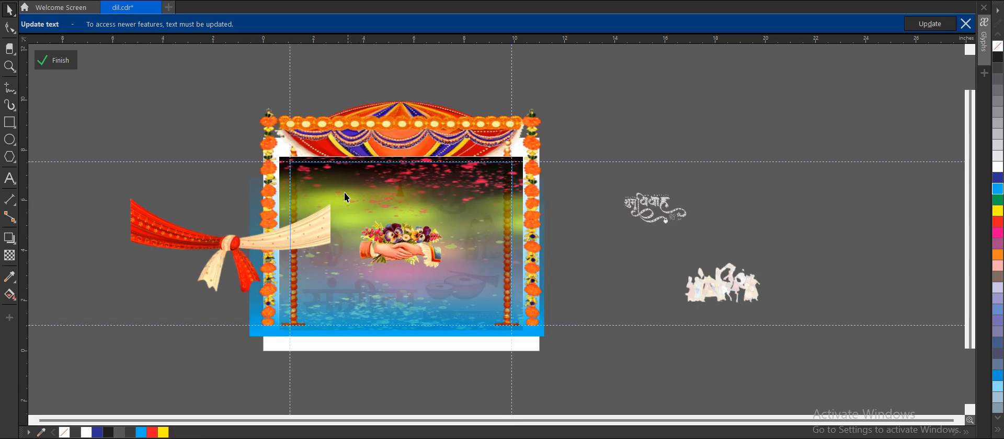
Tilt the scarf counterclockwise, position its knot at the frame's upper edge between Ganesha and the groom's name, and finish editing.
drag(313, 215, 416, 85)
click(419, 168)
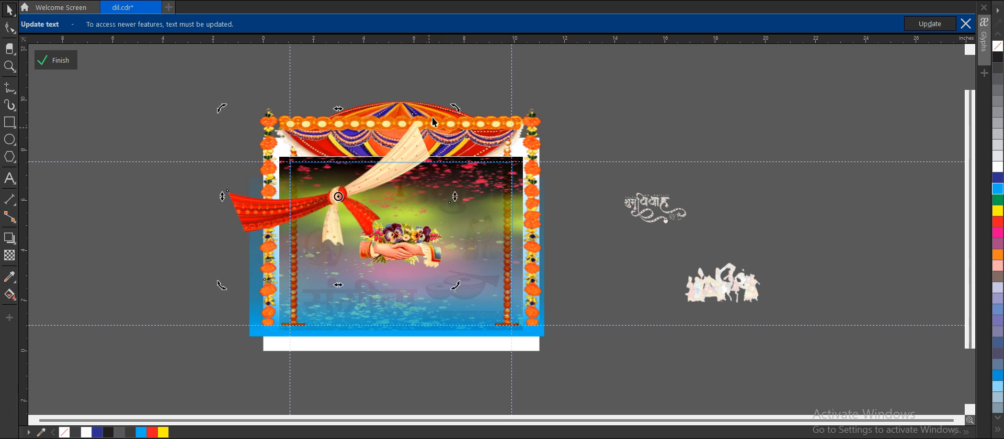
drag(378, 166, 392, 146)
click(69, 61)
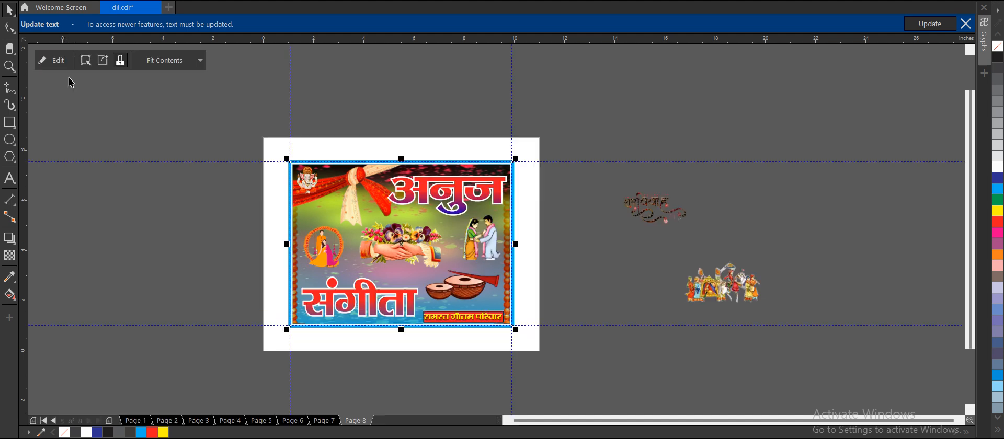
click(103, 112)
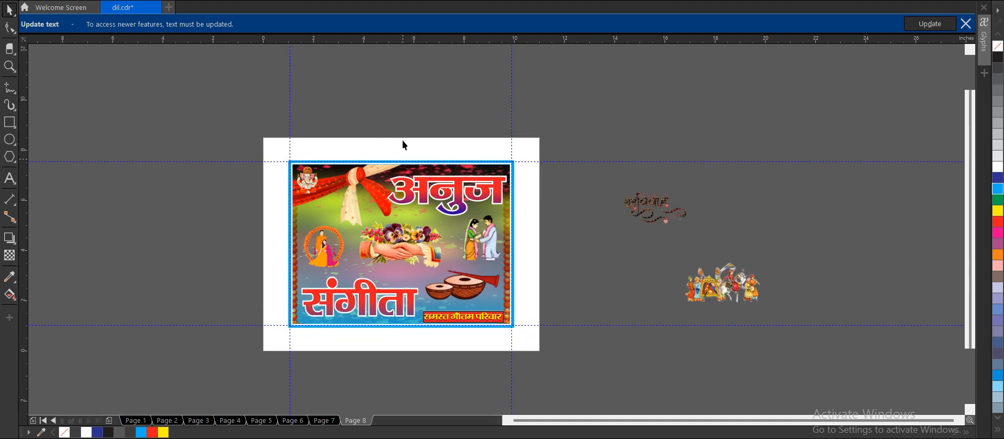
Enlarge the couple in the floral ring slightly and move it up, left of the handshake.
scroll(441, 170, up, 3)
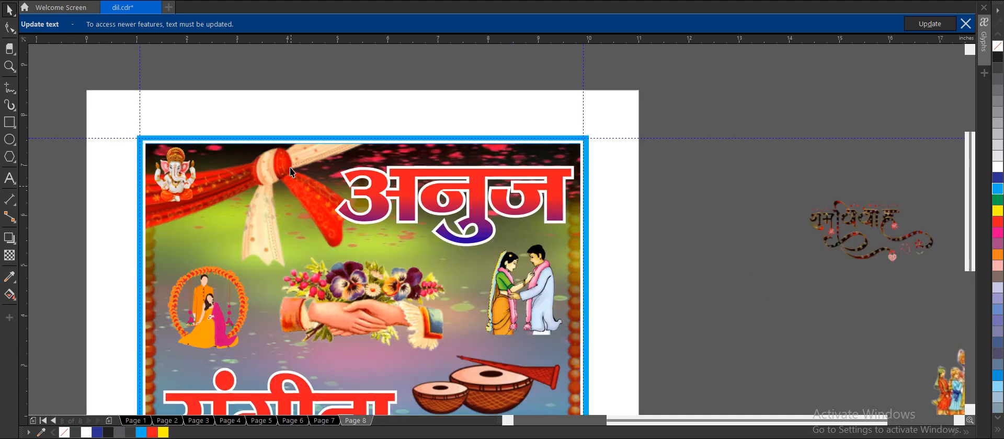
scroll(290, 167, down, 3)
scroll(261, 245, up, 3)
click(261, 245)
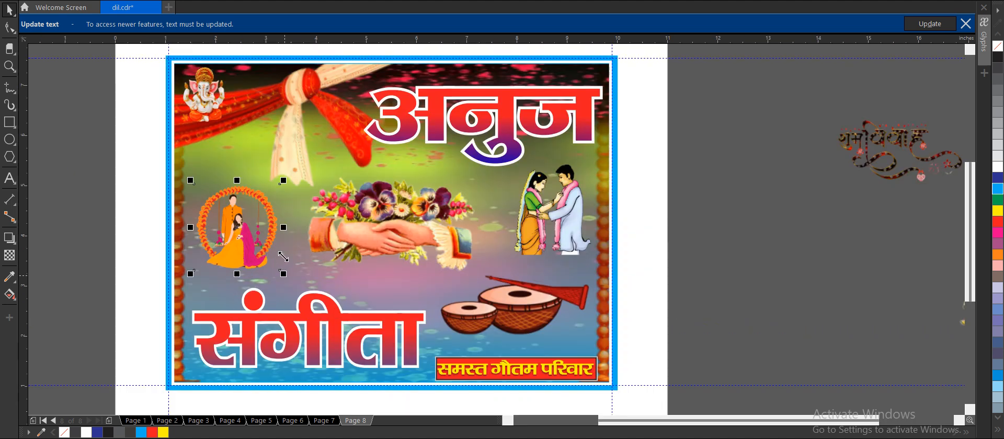
drag(283, 257, 291, 267)
drag(248, 234, 252, 214)
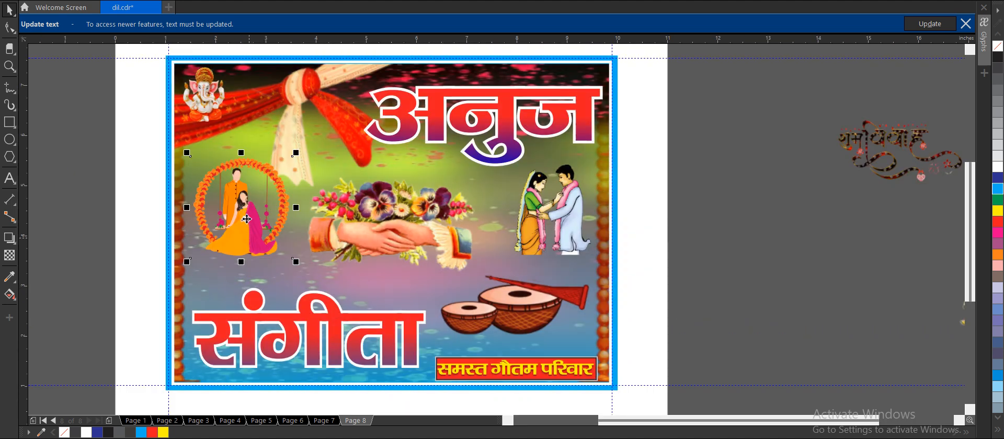
click(125, 202)
Enlarge the standing couple down to the top of the drums.
scroll(338, 181, down, 2)
scroll(437, 225, up, 2)
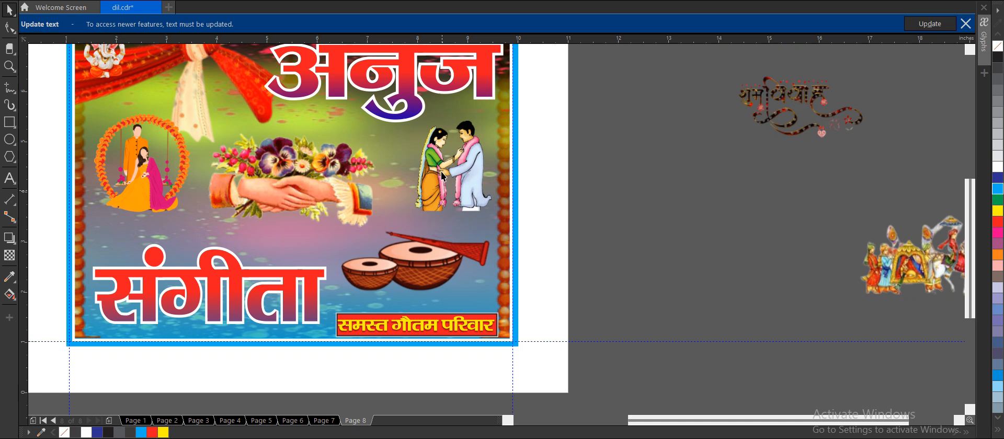
click(441, 172)
drag(412, 213, 389, 241)
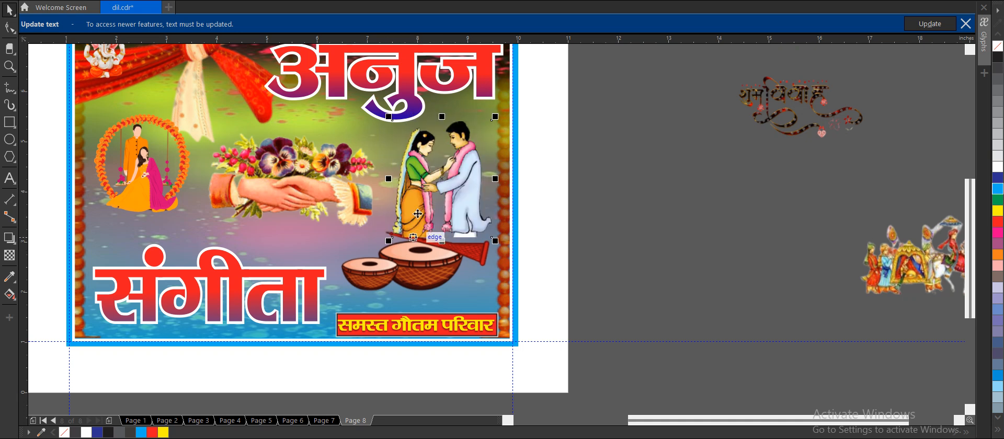
Fade out the standing couple's feet toward the drums with a linear transparency.
click(10, 255)
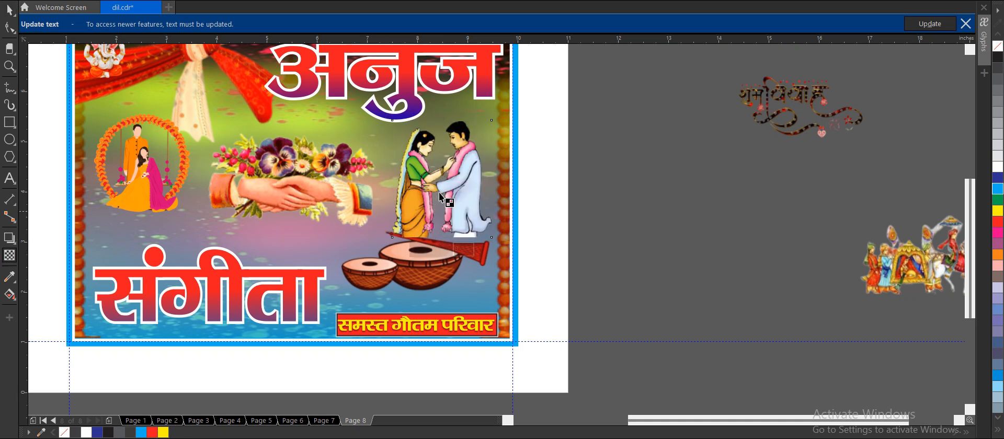
drag(464, 210, 464, 245)
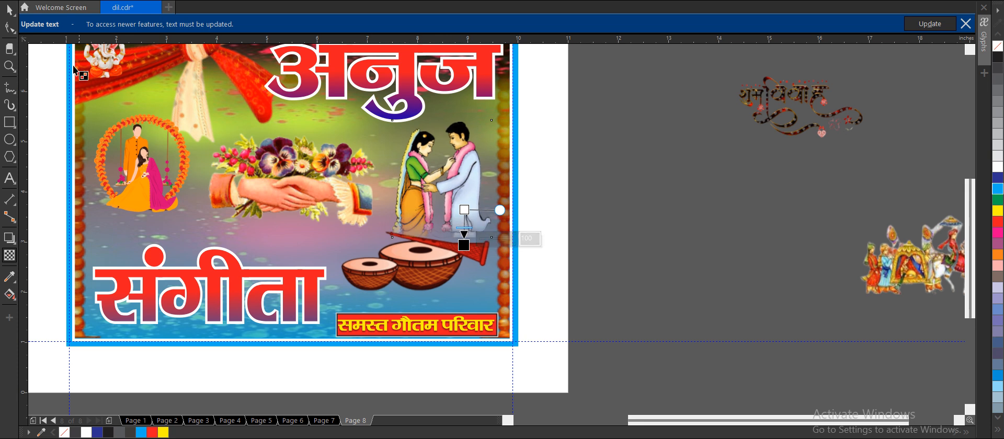
key(space)
key(Escape)
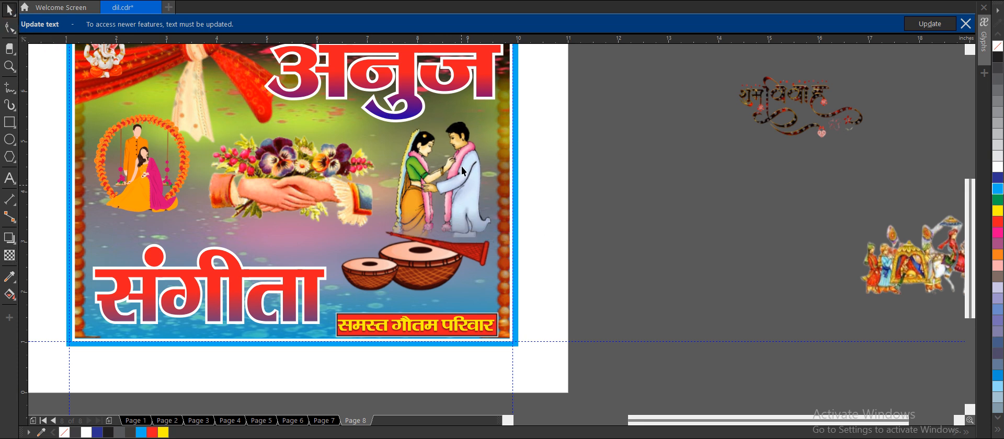
Shift the standing couple slightly right and shrink the drums, placing them just below the couple's feet.
click(464, 167)
drag(437, 234, 441, 240)
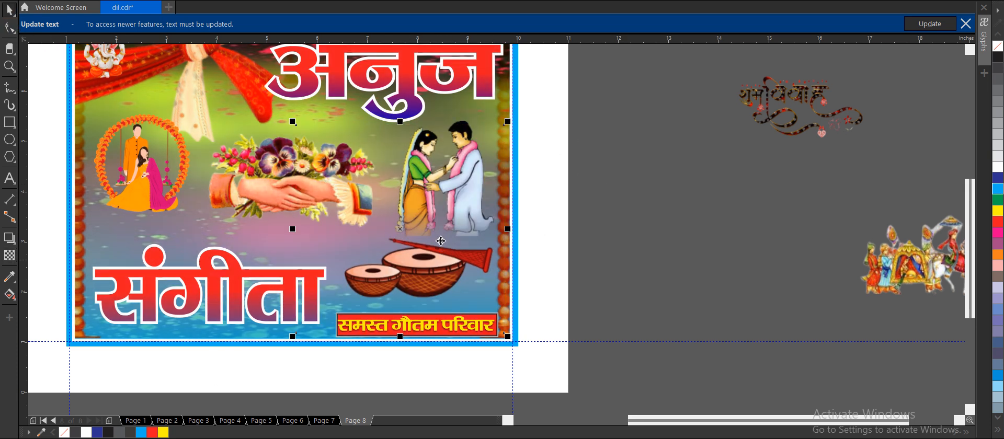
drag(508, 99, 495, 113)
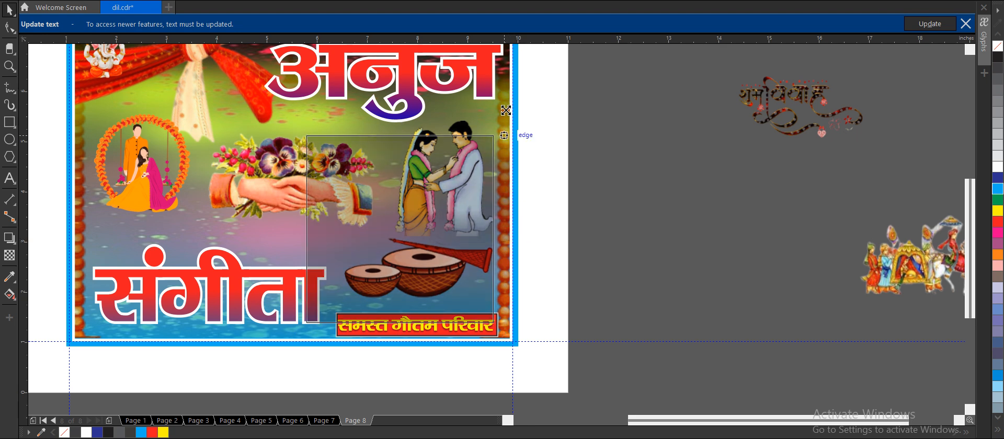
drag(437, 250, 444, 257)
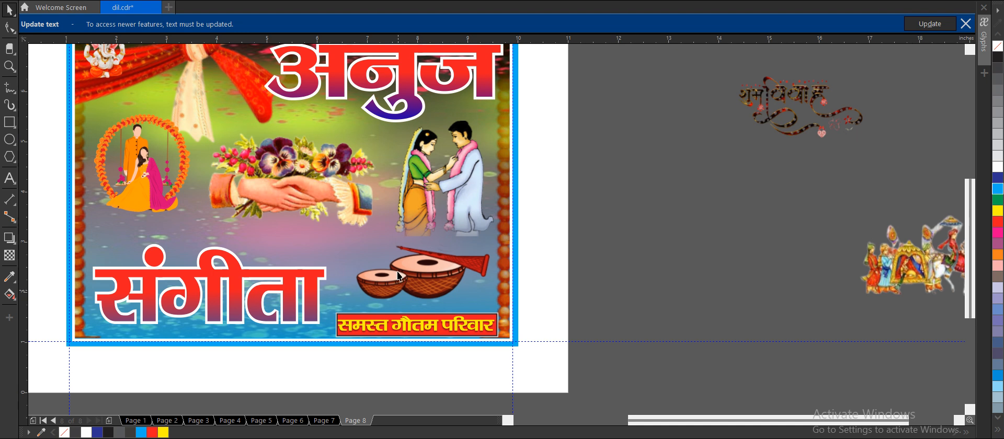
scroll(381, 234, down, 2)
scroll(370, 224, up, 2)
scroll(391, 226, down, 3)
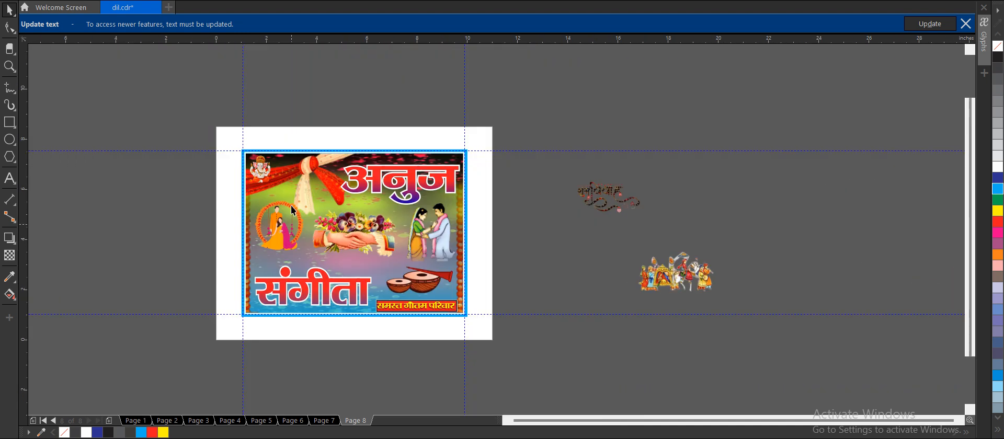
Bring the Shubh Vivah calligraphy onto the banner, shrink it and place it between Ganesha and the floral ring.
scroll(293, 210, up, 2)
drag(844, 176, 321, 111)
scroll(320, 112, up, 2)
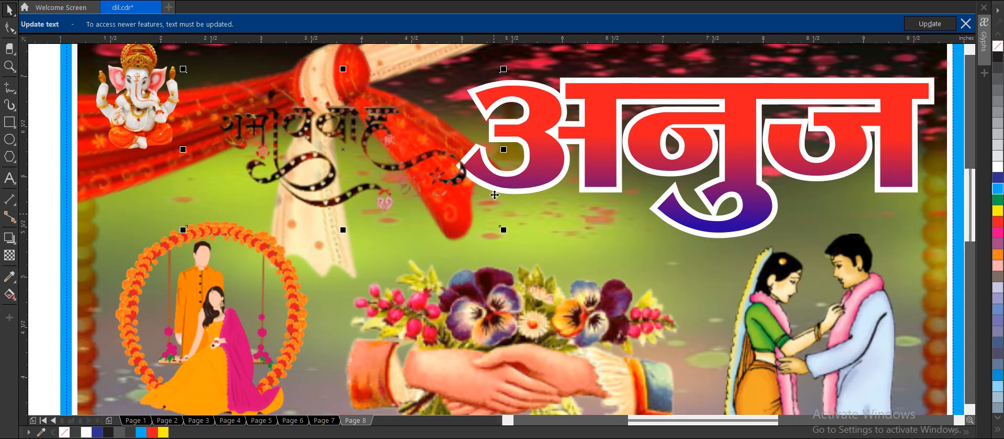
drag(503, 229, 317, 138)
drag(250, 103, 209, 161)
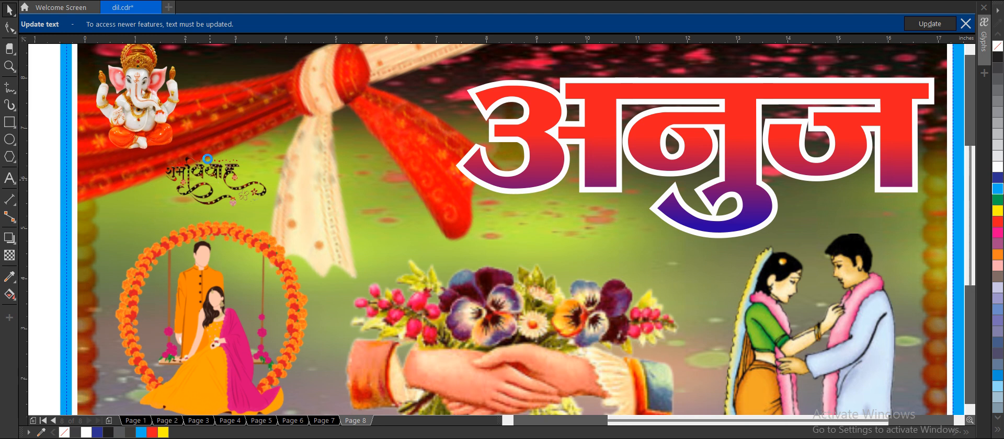
Enlarge the Shubh Vivah calligraphy, tilt it counterclockwise and move it up beneath the scarf knot.
scroll(209, 160, down, 2)
scroll(198, 173, up, 2)
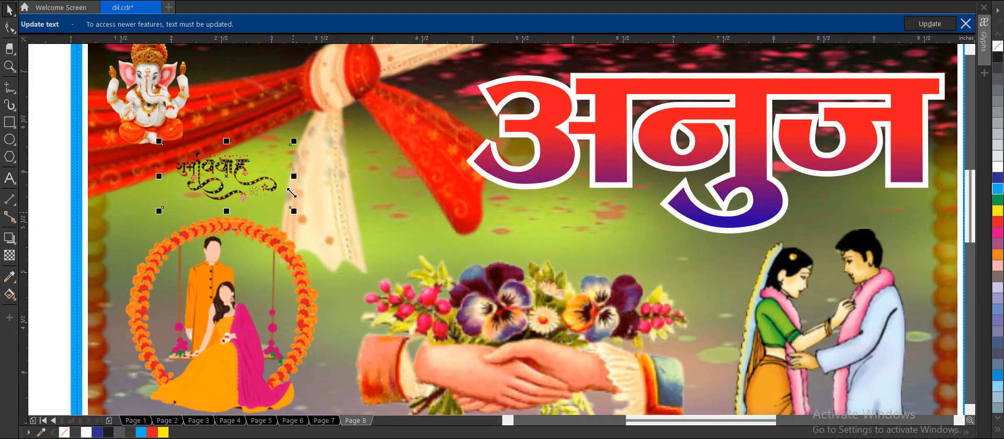
drag(293, 210, 352, 240)
click(285, 169)
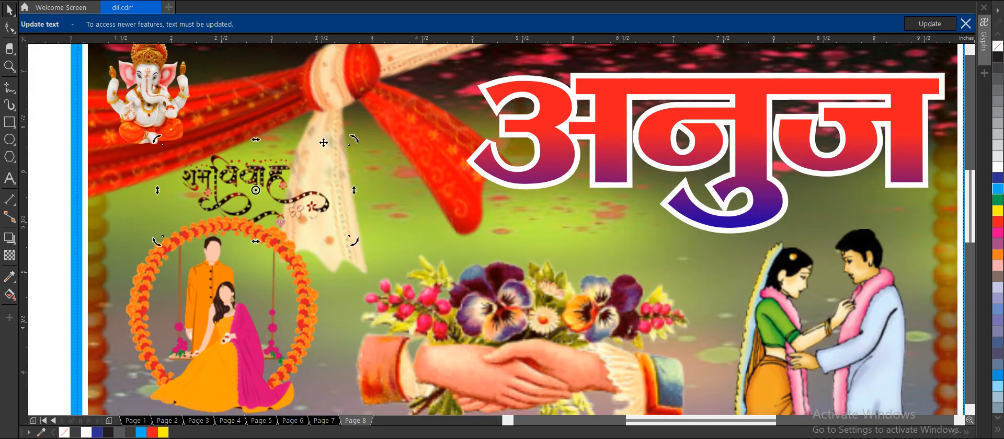
drag(354, 138, 339, 90)
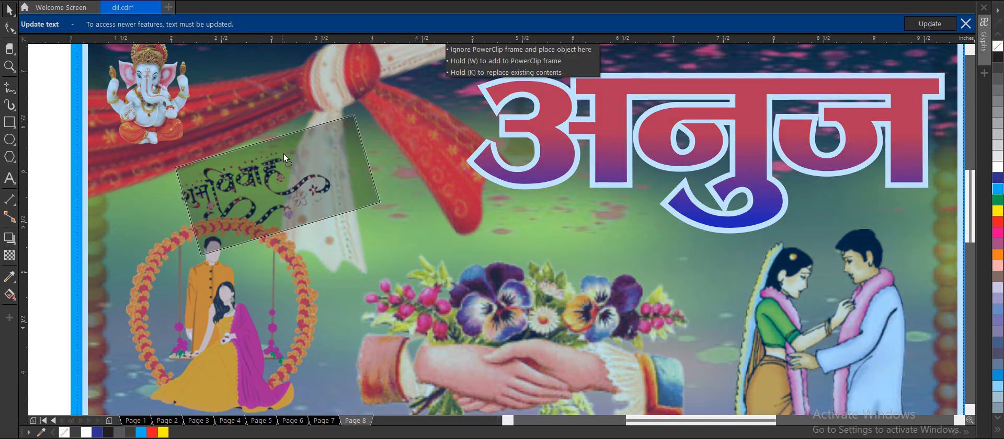
click(287, 133)
scroll(286, 133, down, 2)
click(632, 139)
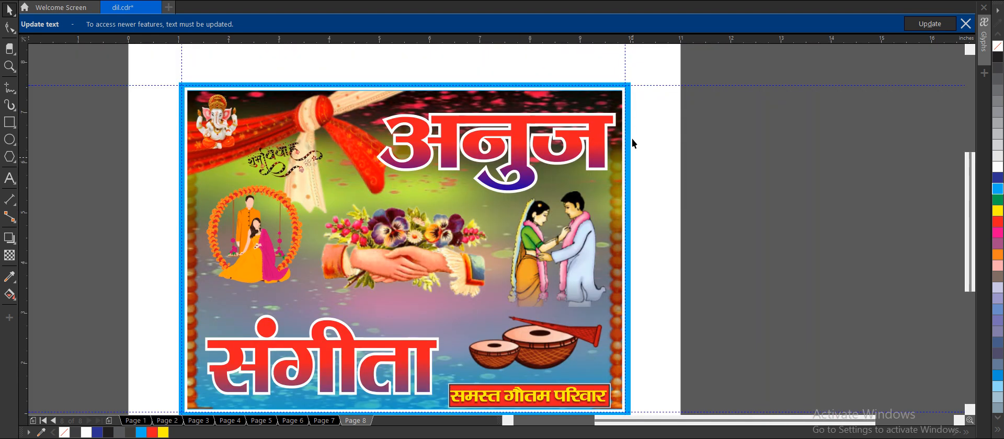
Bring the wedding procession clip art onto the banner and shrink it to fit near the bride's name.
scroll(458, 158, down, 2)
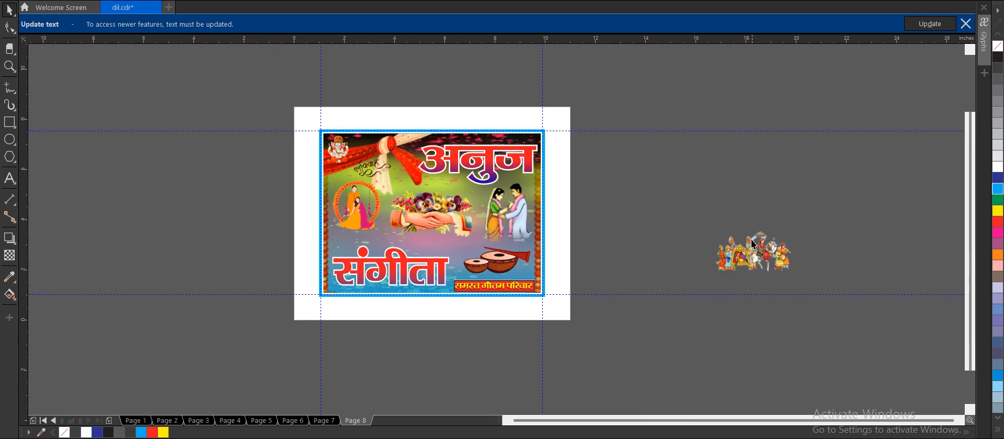
drag(753, 244, 474, 214)
scroll(445, 242, up, 2)
drag(525, 272, 471, 234)
drag(431, 210, 474, 227)
Shrink the drums and place them between the handshake and the bride's name, with the procession above the family name strip.
click(516, 252)
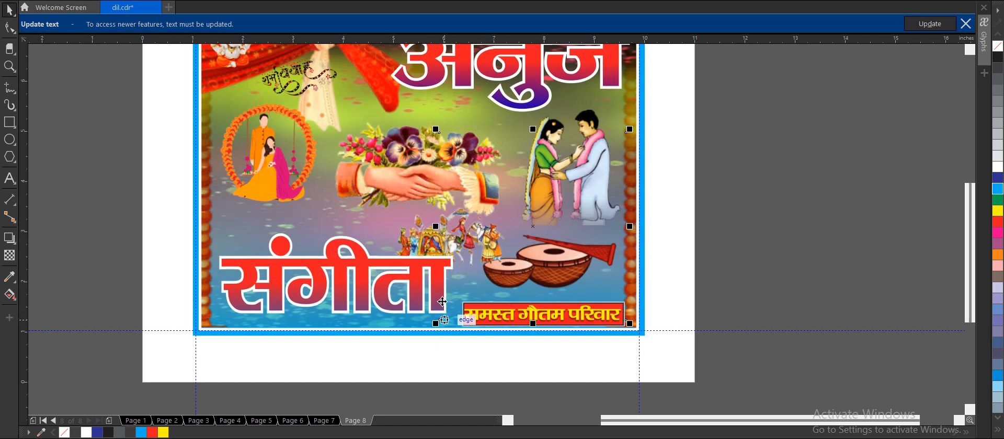
drag(436, 304, 510, 272)
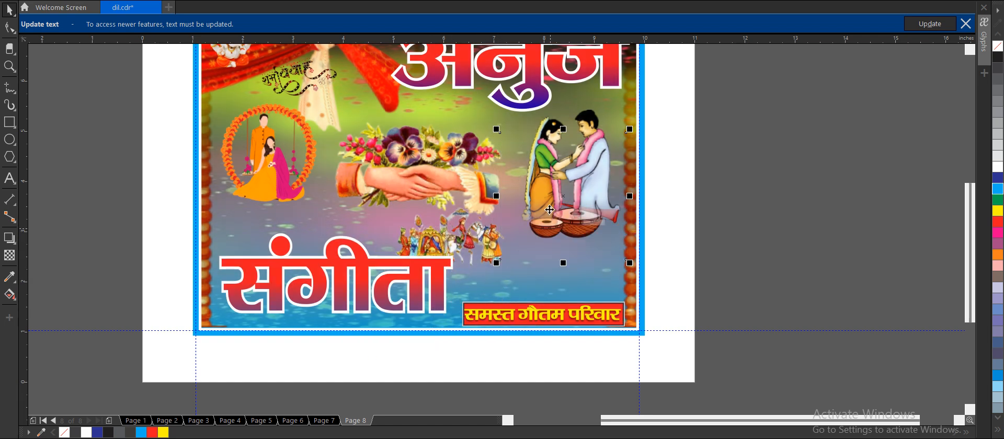
drag(548, 209, 546, 250)
drag(487, 232, 418, 209)
click(733, 216)
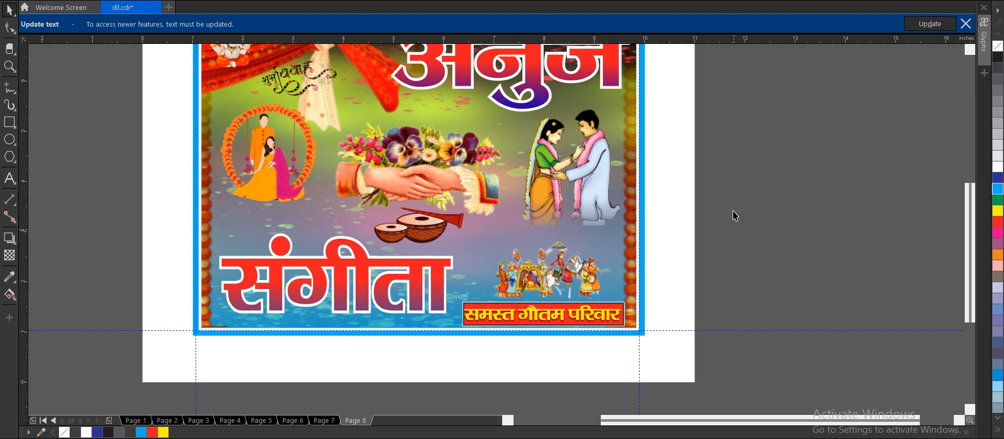
Enlarge the wedding procession slightly and move it up, centred between the standing couple and the family name strip.
click(589, 260)
drag(616, 213, 624, 207)
drag(574, 252, 573, 240)
click(742, 248)
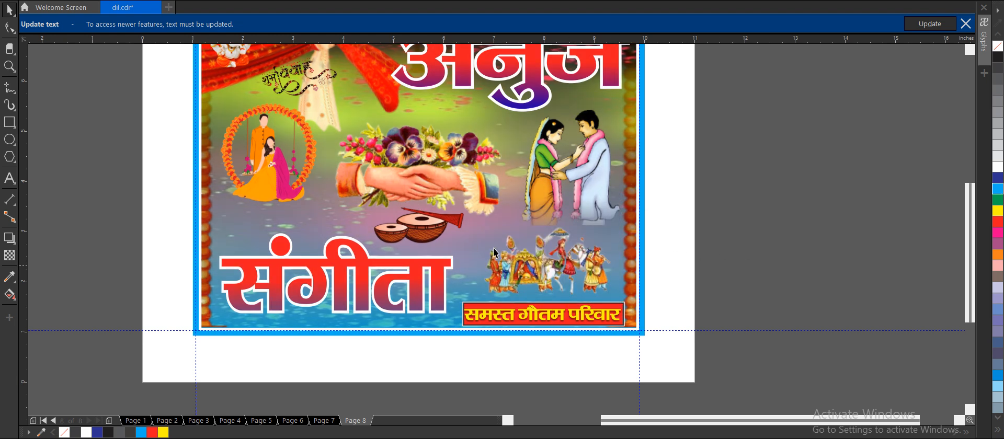
scroll(456, 258, down, 1)
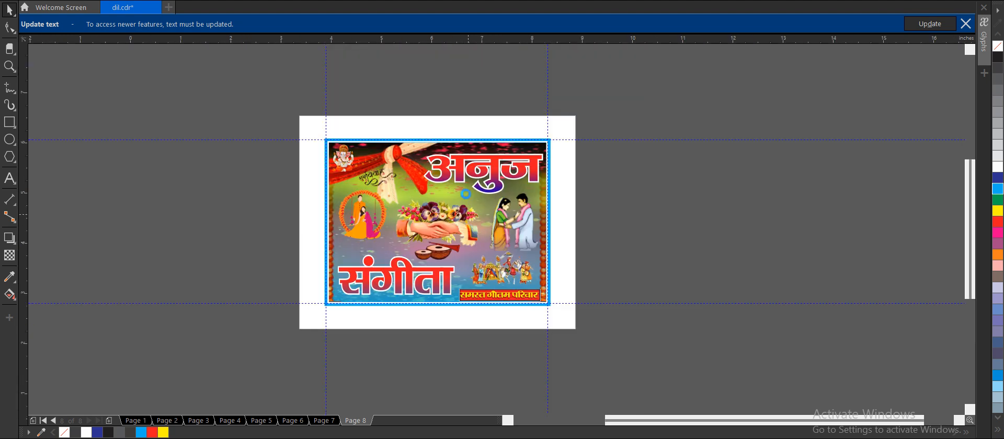
scroll(467, 196, up, 1)
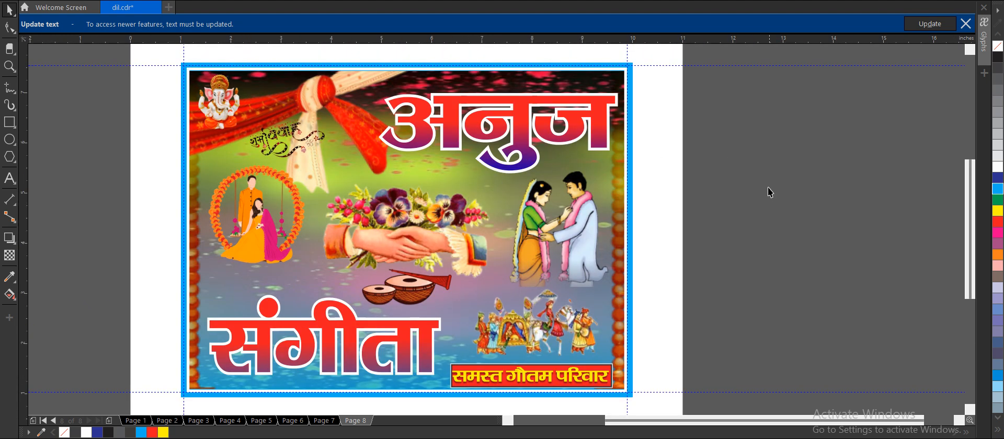
scroll(476, 168, down, 1)
scroll(456, 263, up, 1)
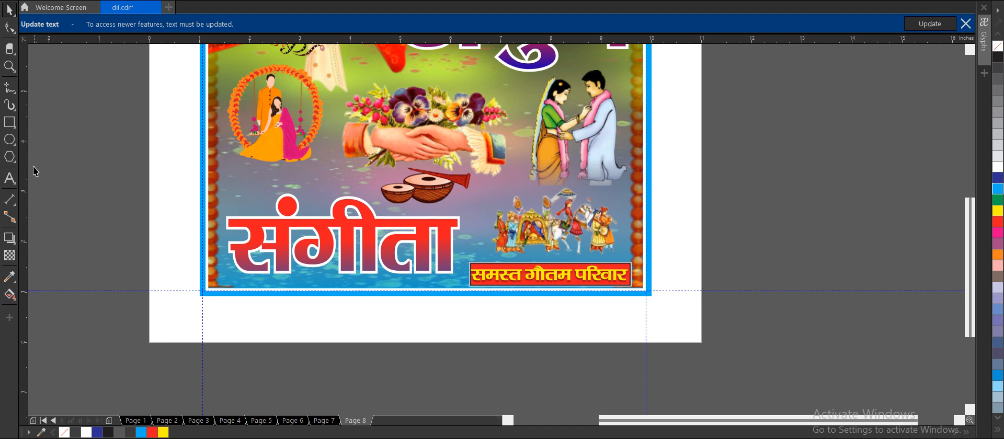
Add a line of artistic text with the art studio's name between the handshake and the bride's name.
click(10, 178)
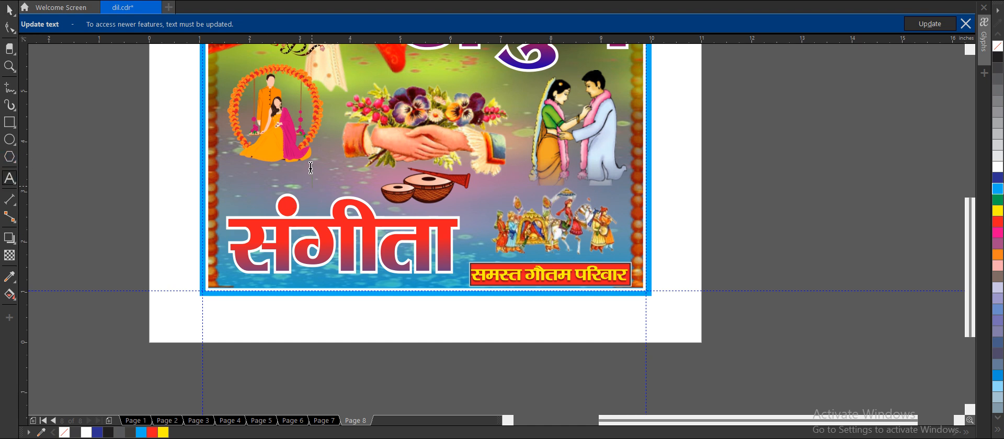
text(vnbklxcfkl b)
key(ctrl+a)
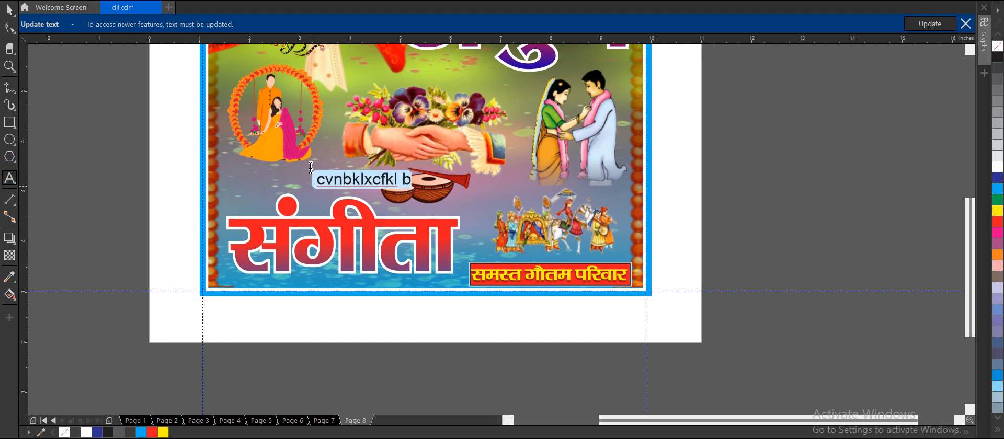
key(Delete)
text(Anuj Art kala)
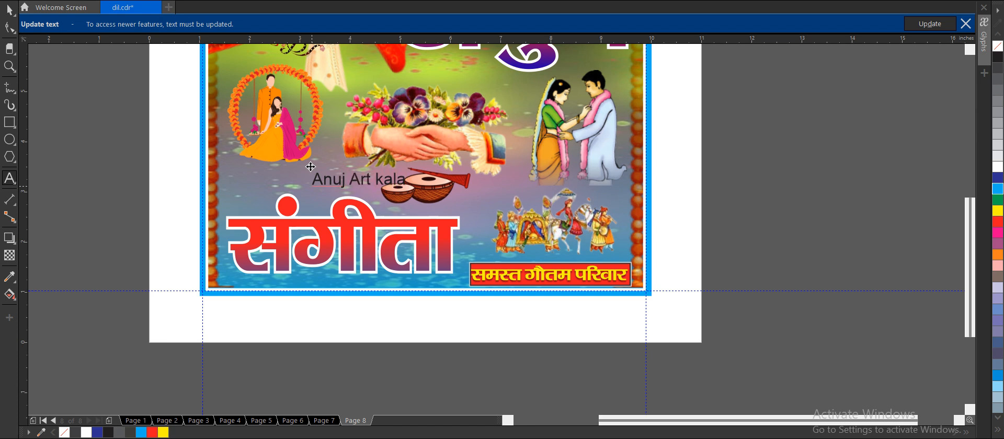
text(n)
key(ctrl+a)
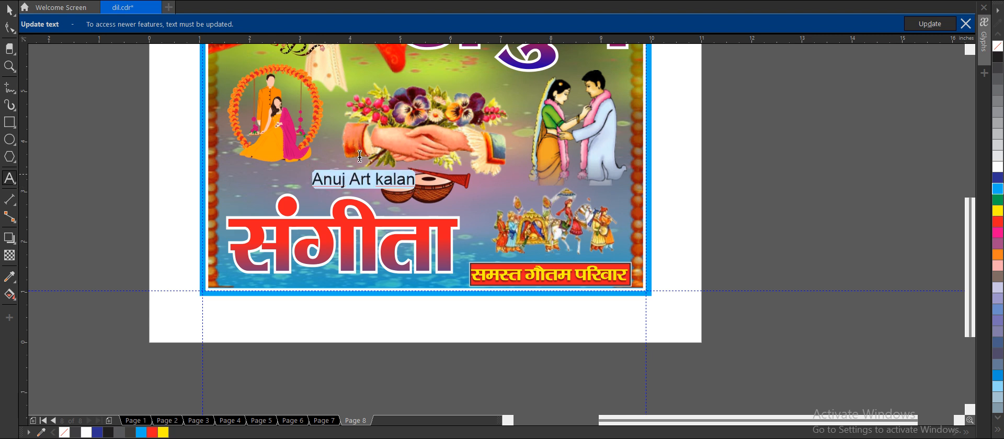
click(413, 166)
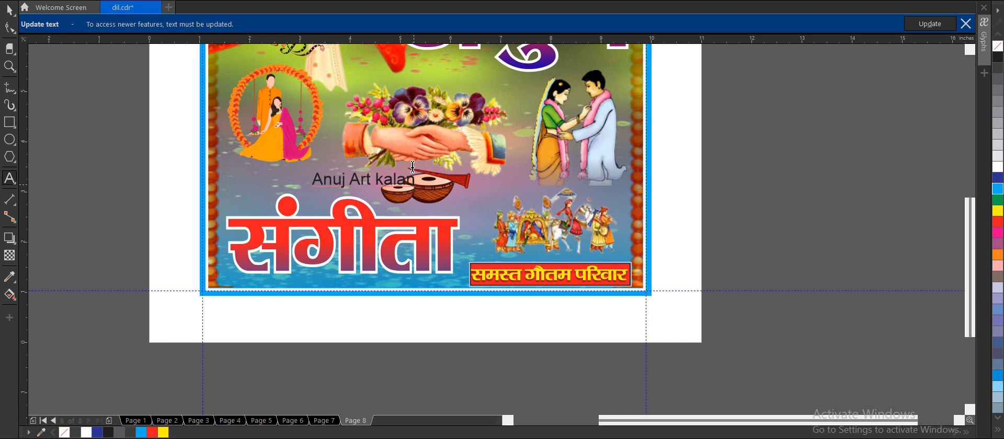
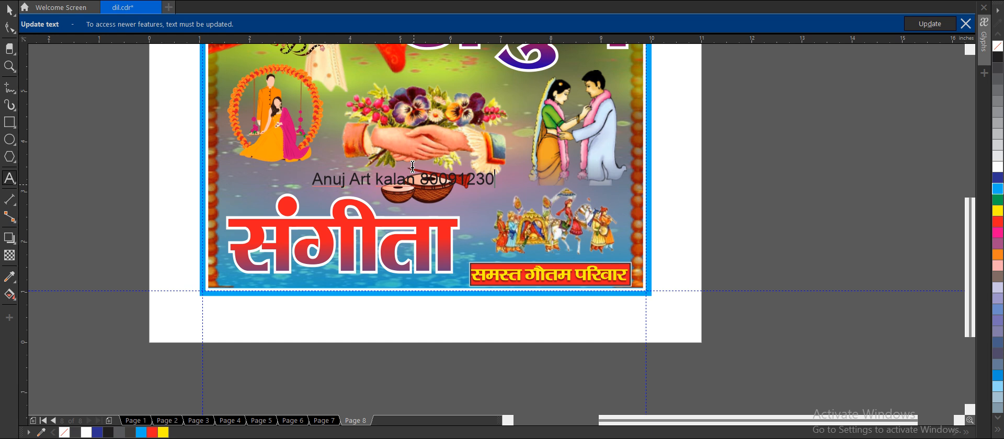
Append the studio's phone number to the credit line, remove its surplus digit and finish editing the text.
scroll(471, 178, up, 2)
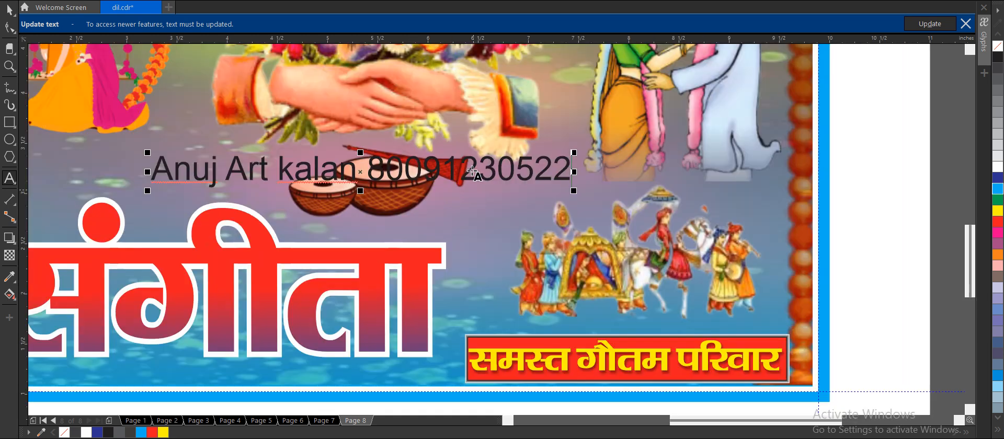
drag(456, 146, 447, 146)
key(BackSpace)
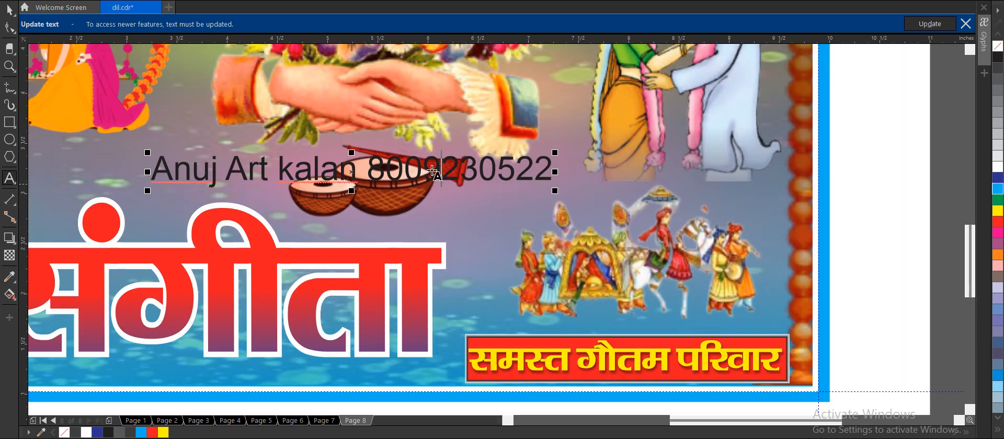
key(ctrl+space)
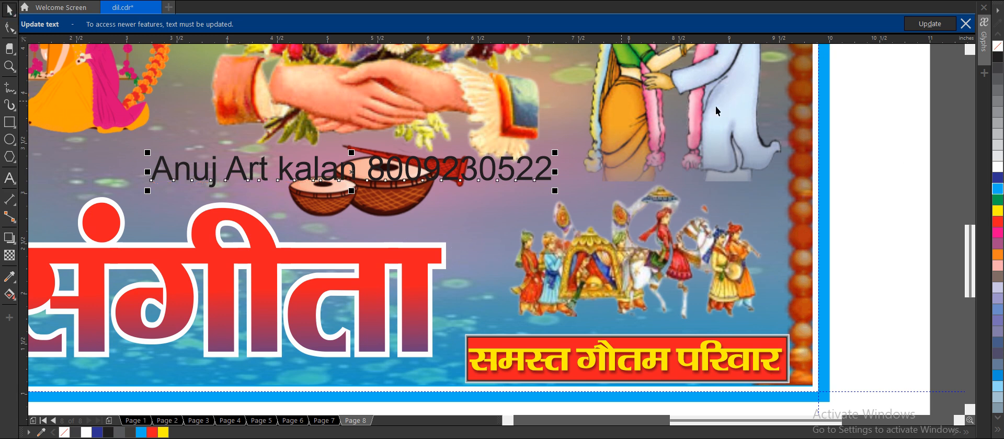
Colour the studio credit text white, move it beneath the family name strip and reduce its font size.
click(997, 167)
scroll(630, 160, down, 2)
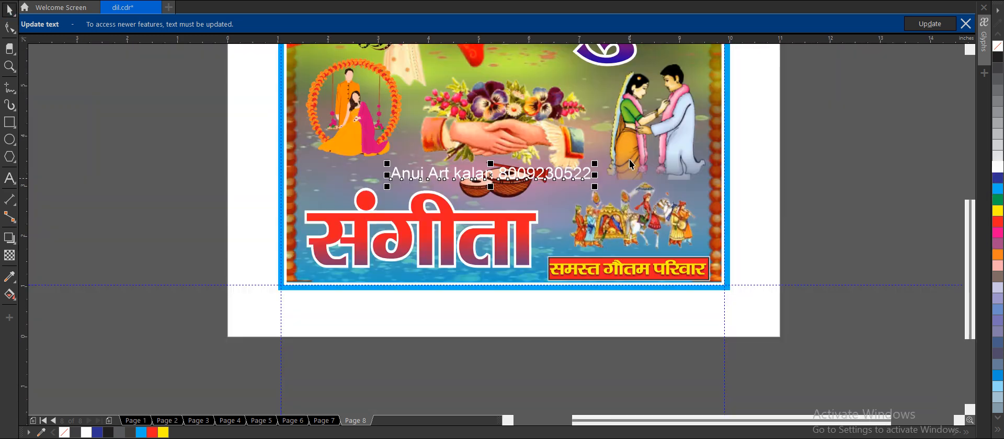
drag(534, 163, 694, 273)
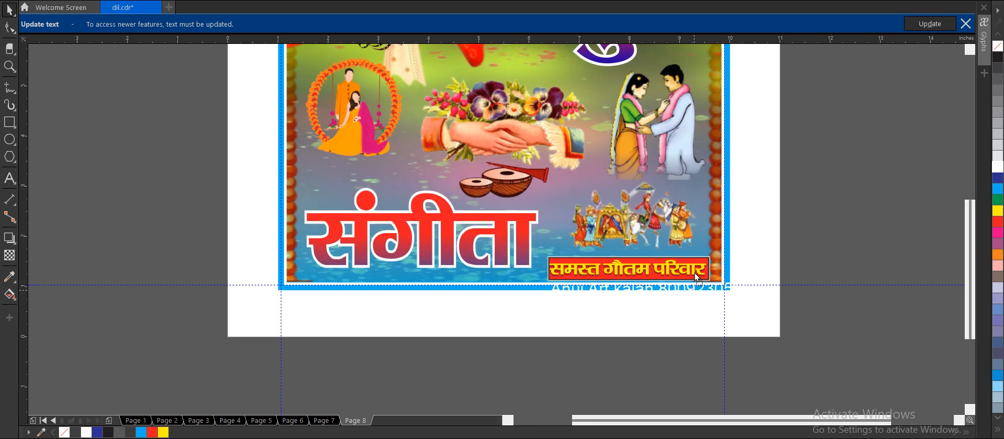
click(506, 0)
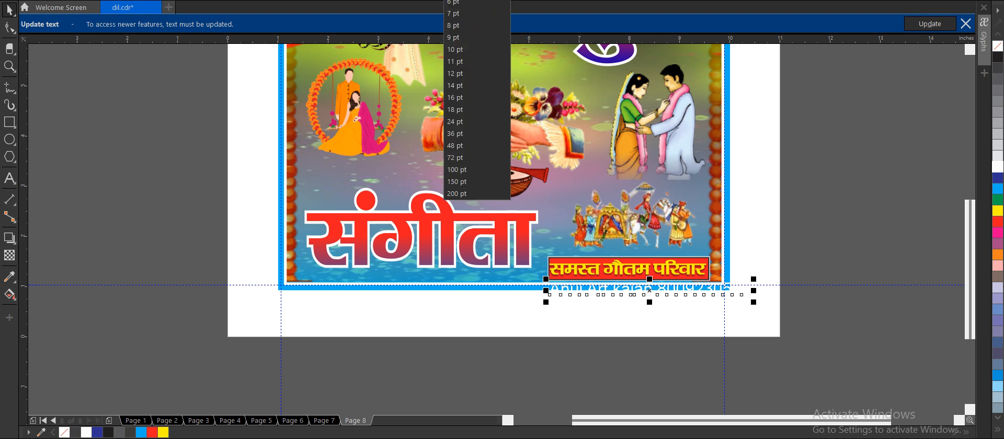
click(479, 35)
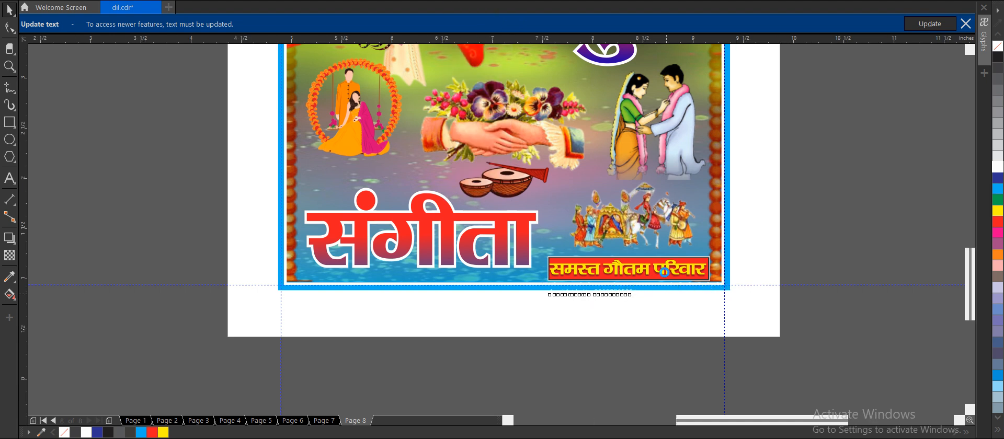
Turn the studio credit text vertical and place it along the banner's left border beside the floral ring.
scroll(665, 274, up, 4)
drag(496, 277, 794, 114)
scroll(608, 272, down, 3)
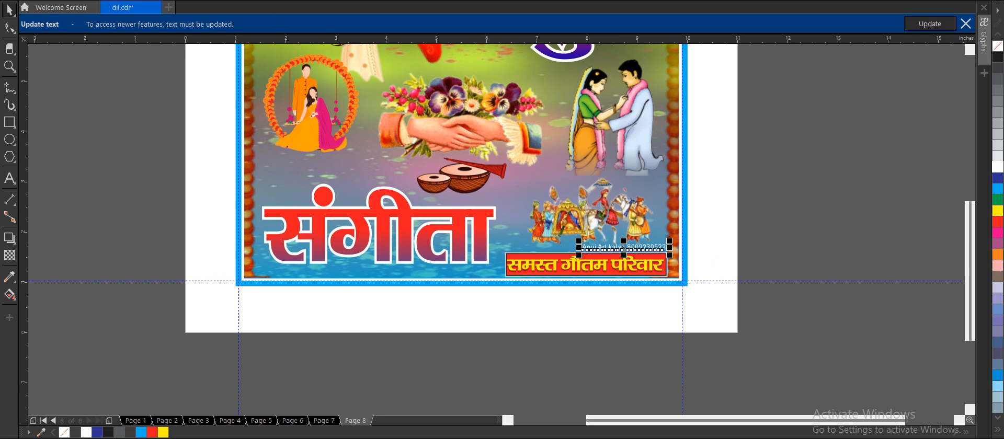
key(Return)
drag(625, 224, 265, 94)
Check the whole banner in a full-screen preview and return to the drawing.
scroll(356, 161, down, 2)
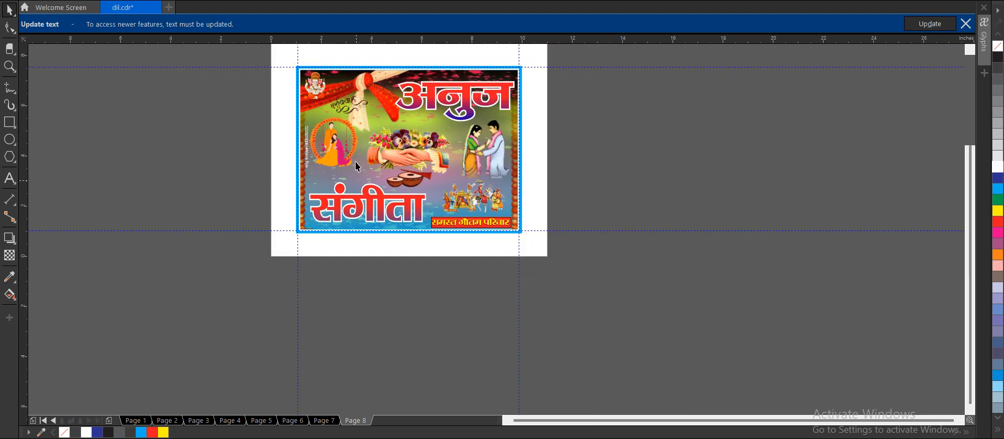
scroll(372, 106, up, 2)
key(F9)
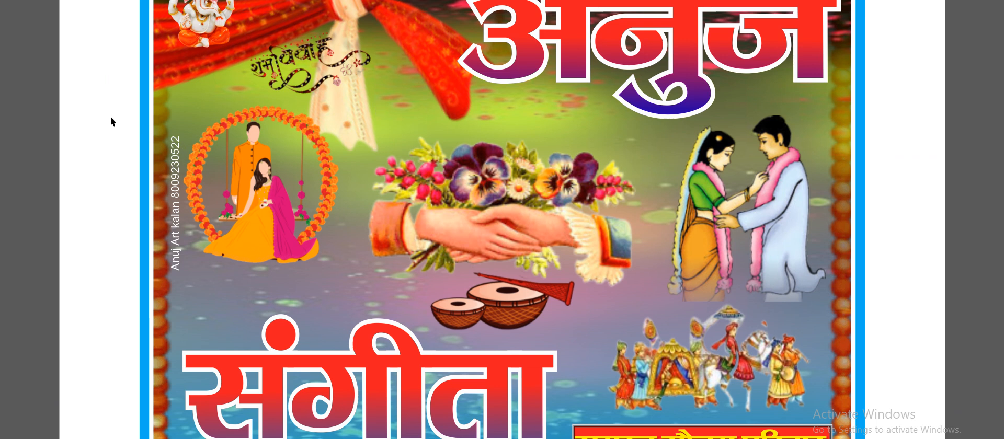
key(F9)
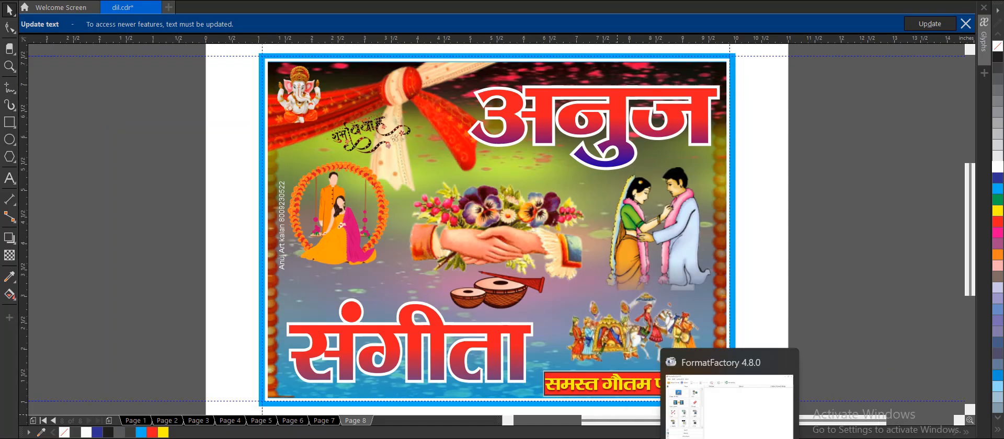